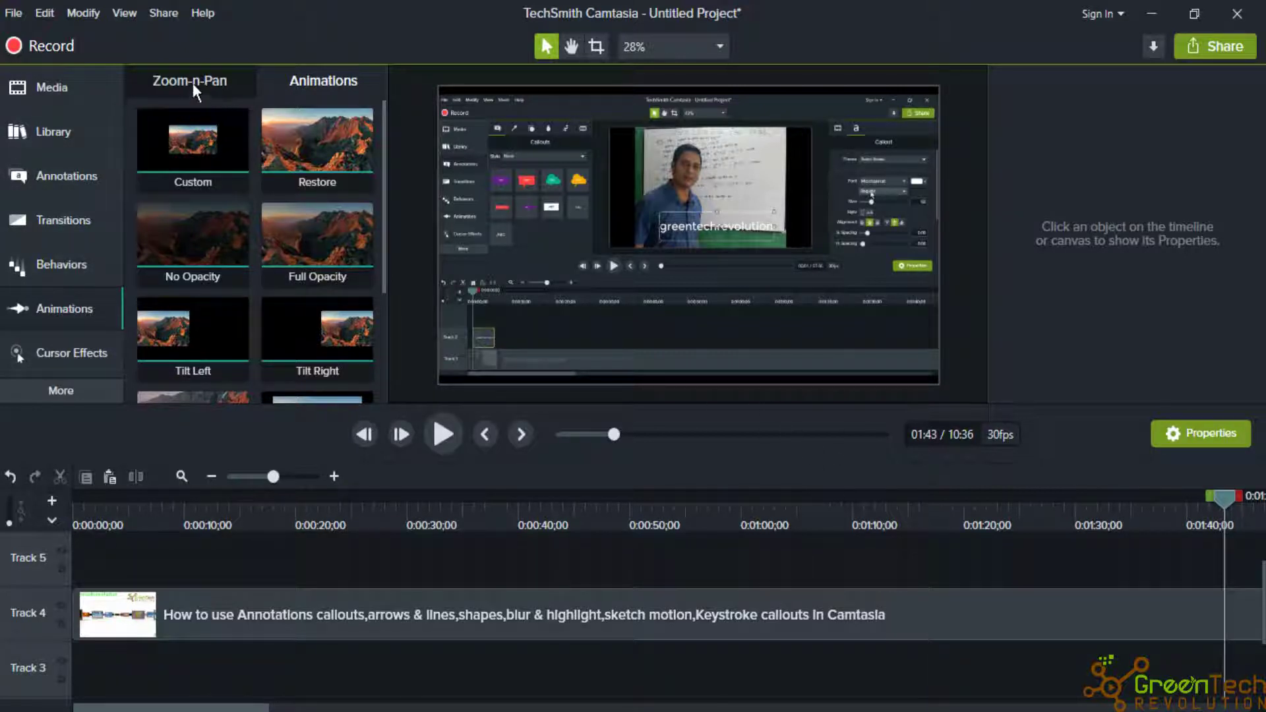
Step: Add Zoom-n-Pan animations to the Track 4 video: zoom to 201% on the Annotations callout at 0:00:13;22, then scale to fit at 0:00:17;20
left_click(66, 298)
left_click(72, 296)
left_click_drag(1223, 500, 224, 608)
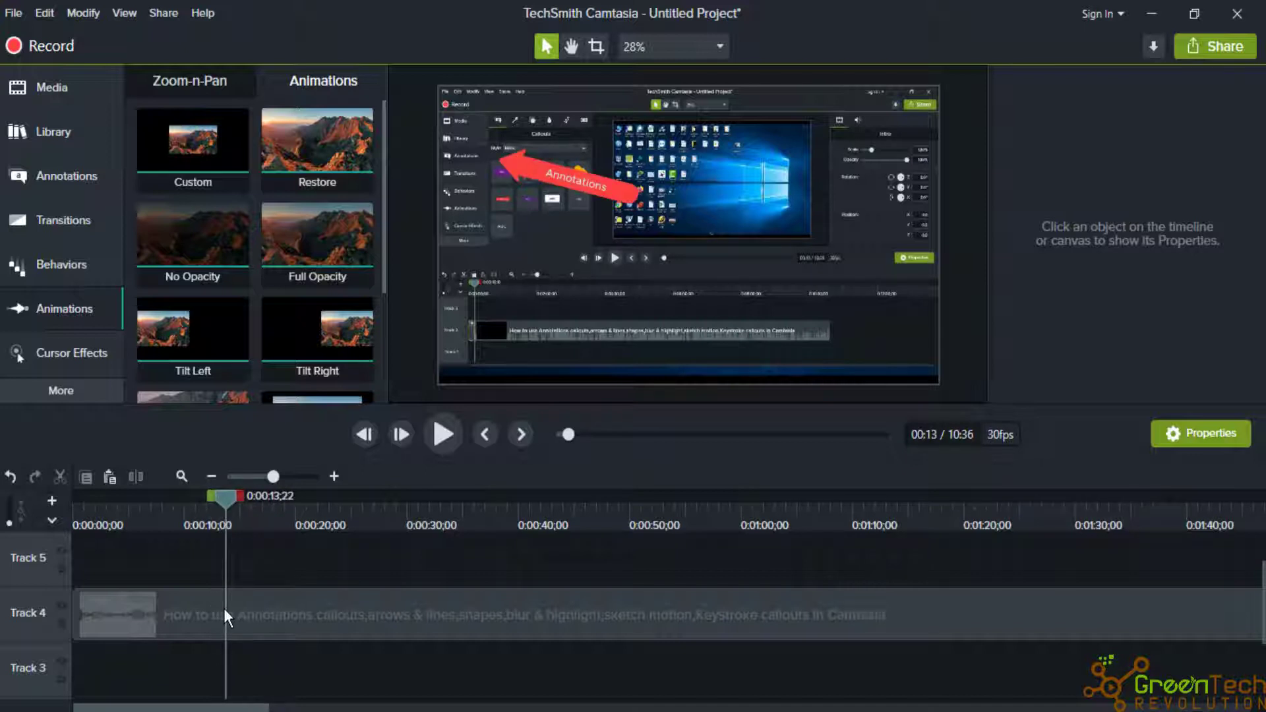
left_click(193, 85)
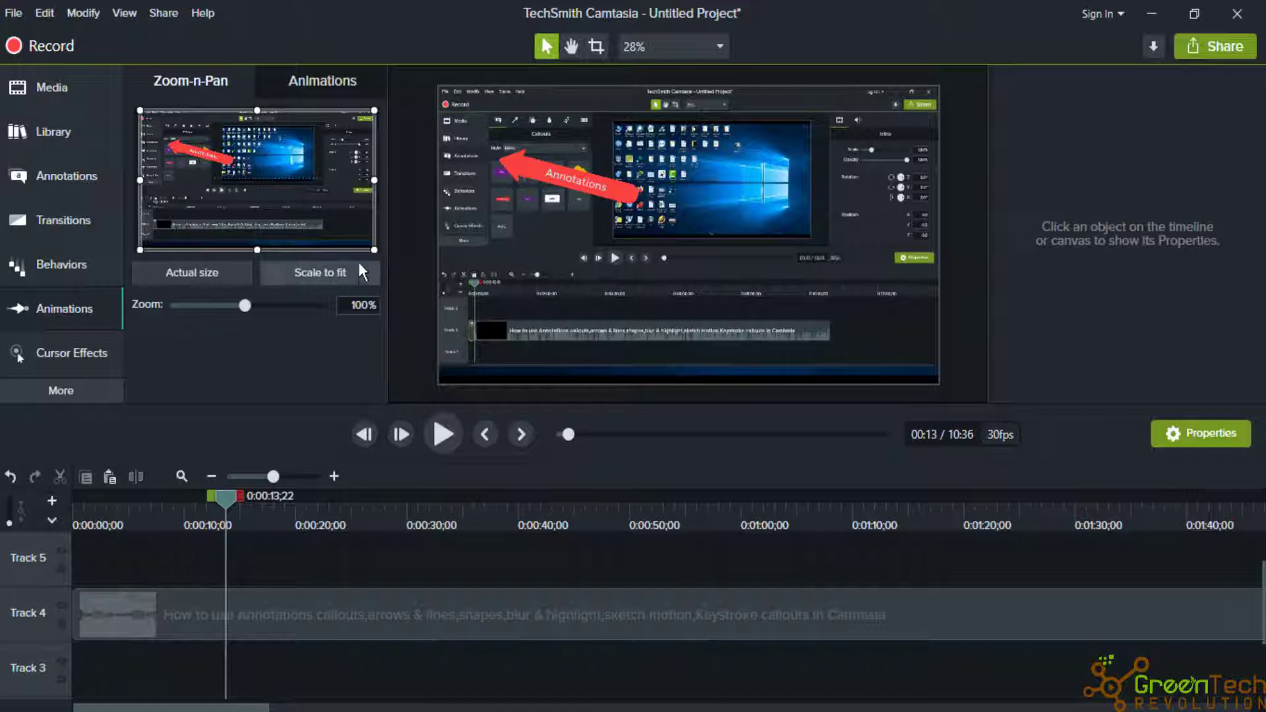
left_click_drag(373, 249, 259, 155)
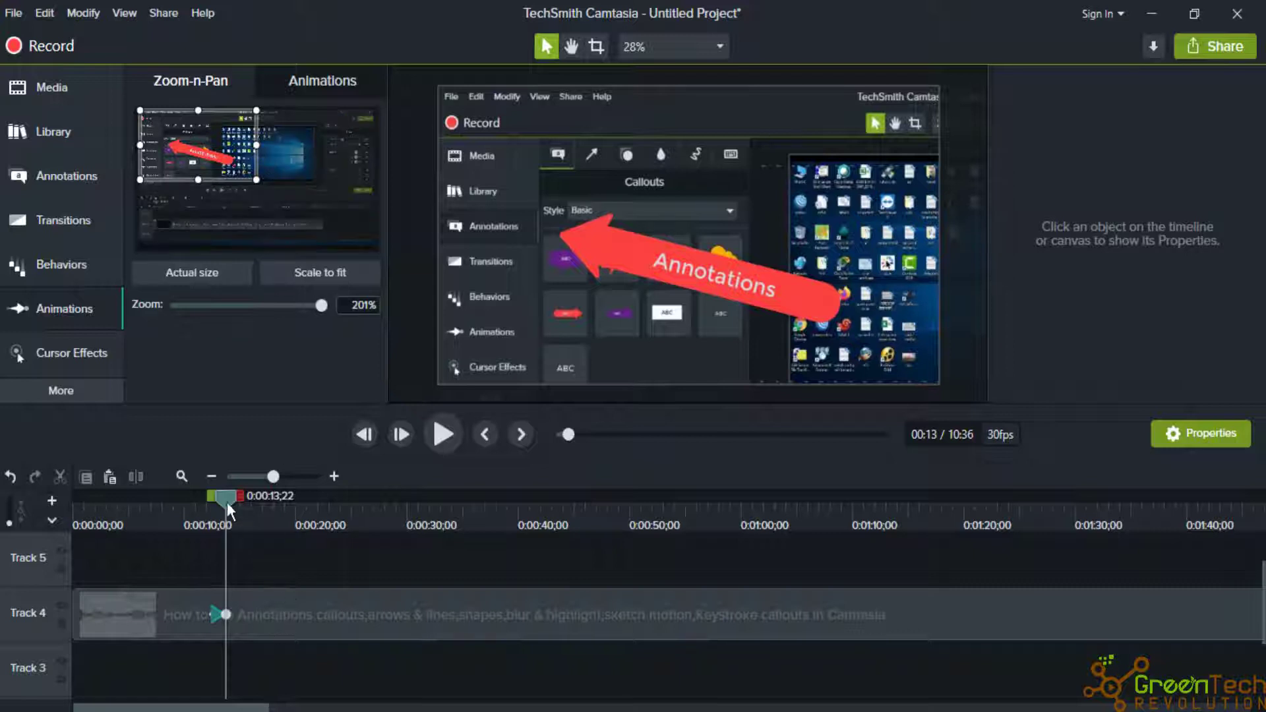
mouse_move(226, 495)
left_mouse_down()
mouse_move(282, 504)
mouse_move(264, 497)
left_mouse_up()
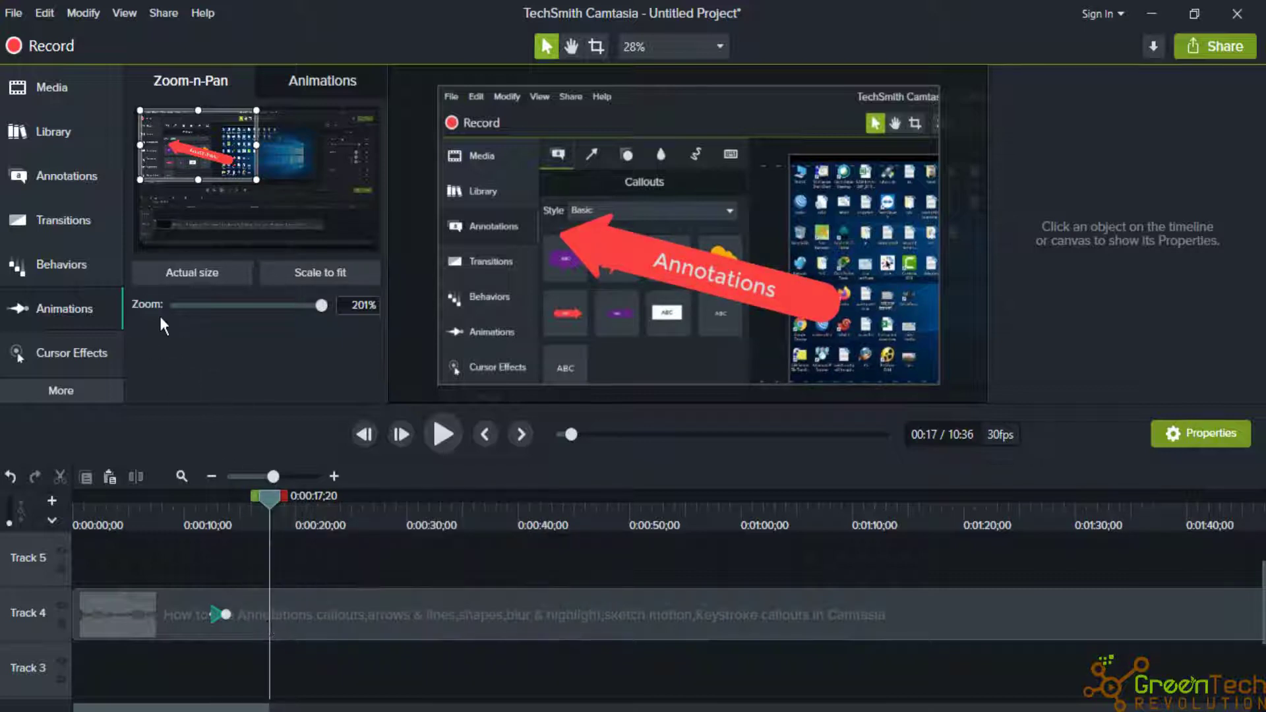
left_click(324, 275)
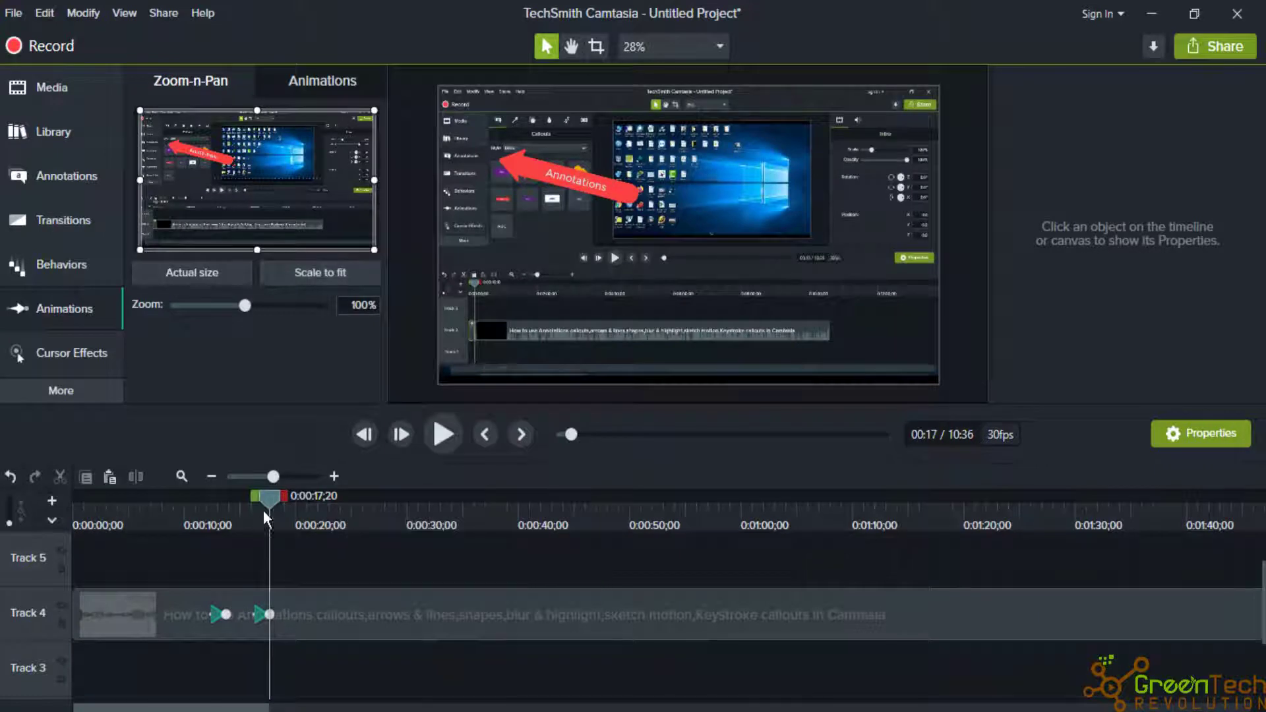
Step: Play back the zoom-in and zoom-out animations from 0:00:12;10
left_click_drag(271, 494, 212, 516)
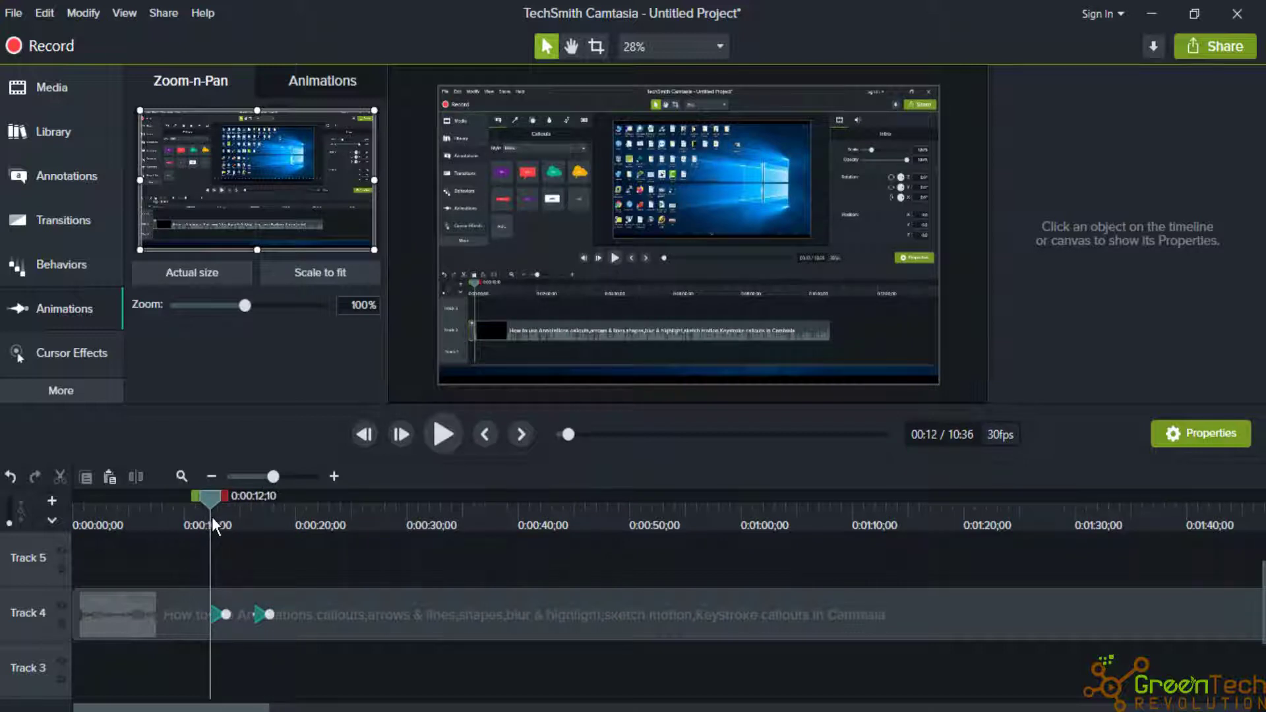
left_click(434, 440)
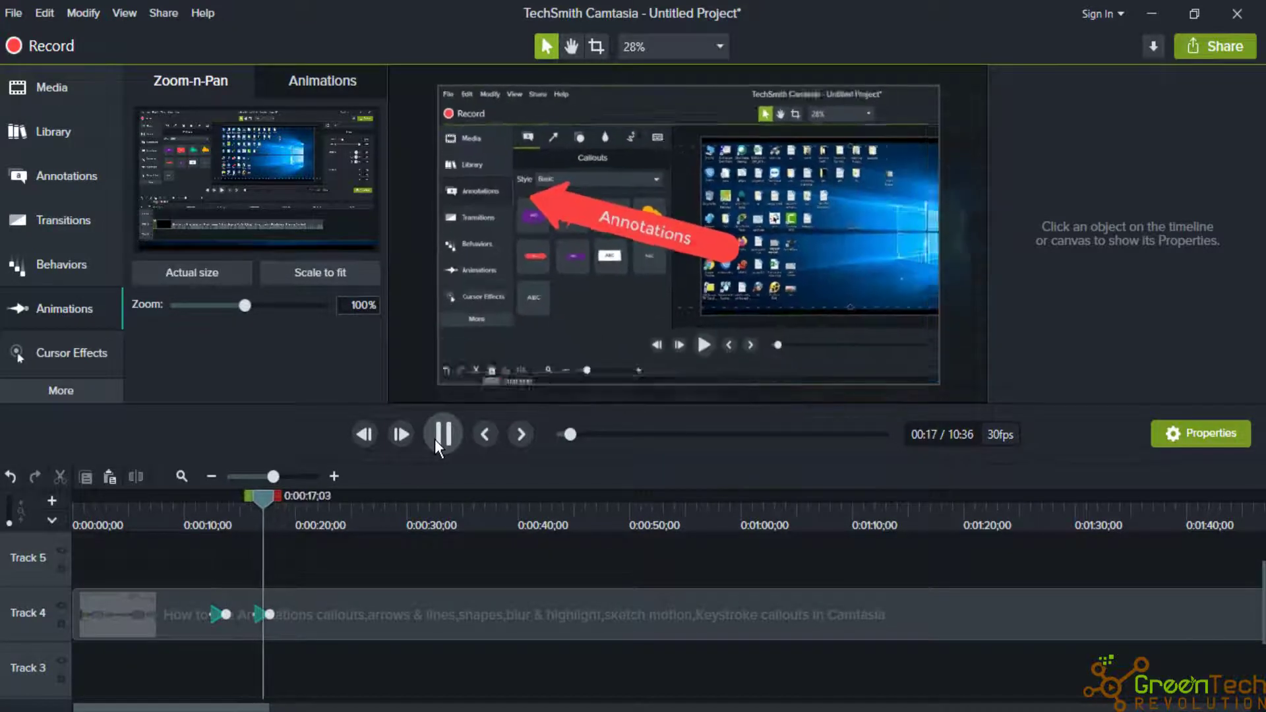
left_click(434, 439)
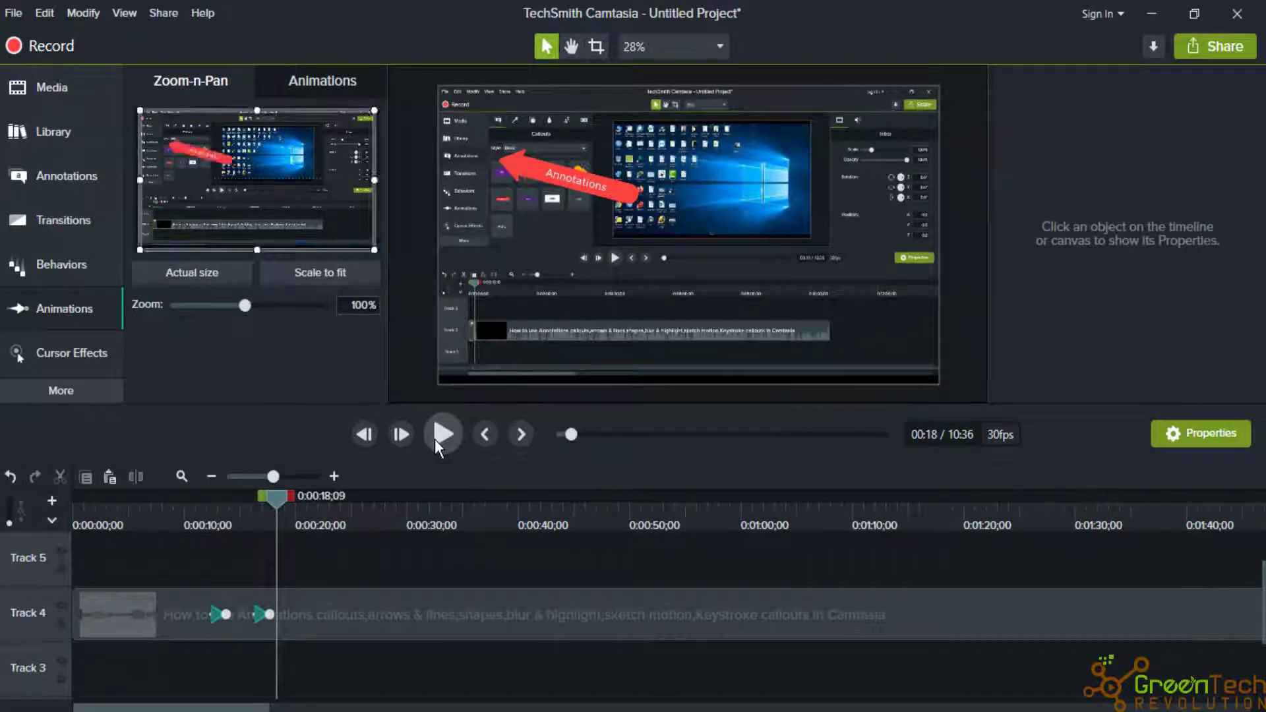
Step: Place Video_Editing.jpg on Track 5 at 0:00:18;11 and enlarge it to 177.8% so it fills the canvas
left_click_drag(280, 496, 275, 544)
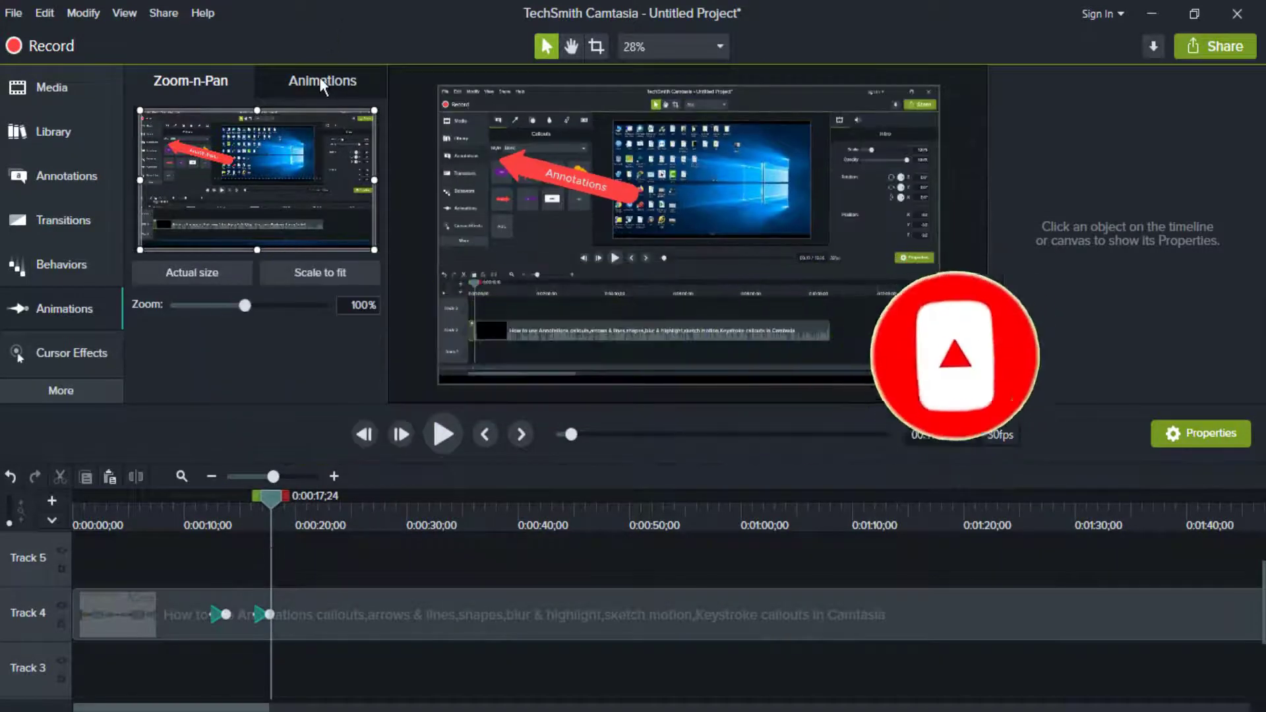
left_click(318, 77)
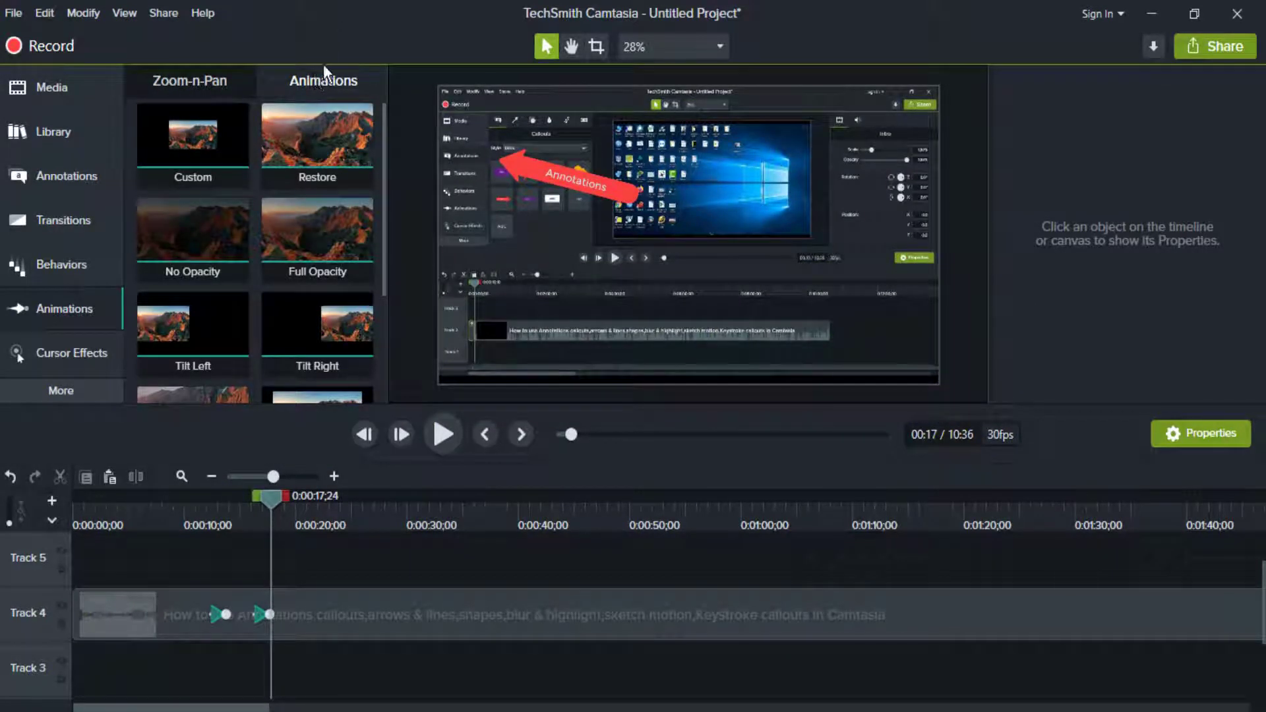
left_click_drag(279, 498, 286, 500)
left_click(34, 85)
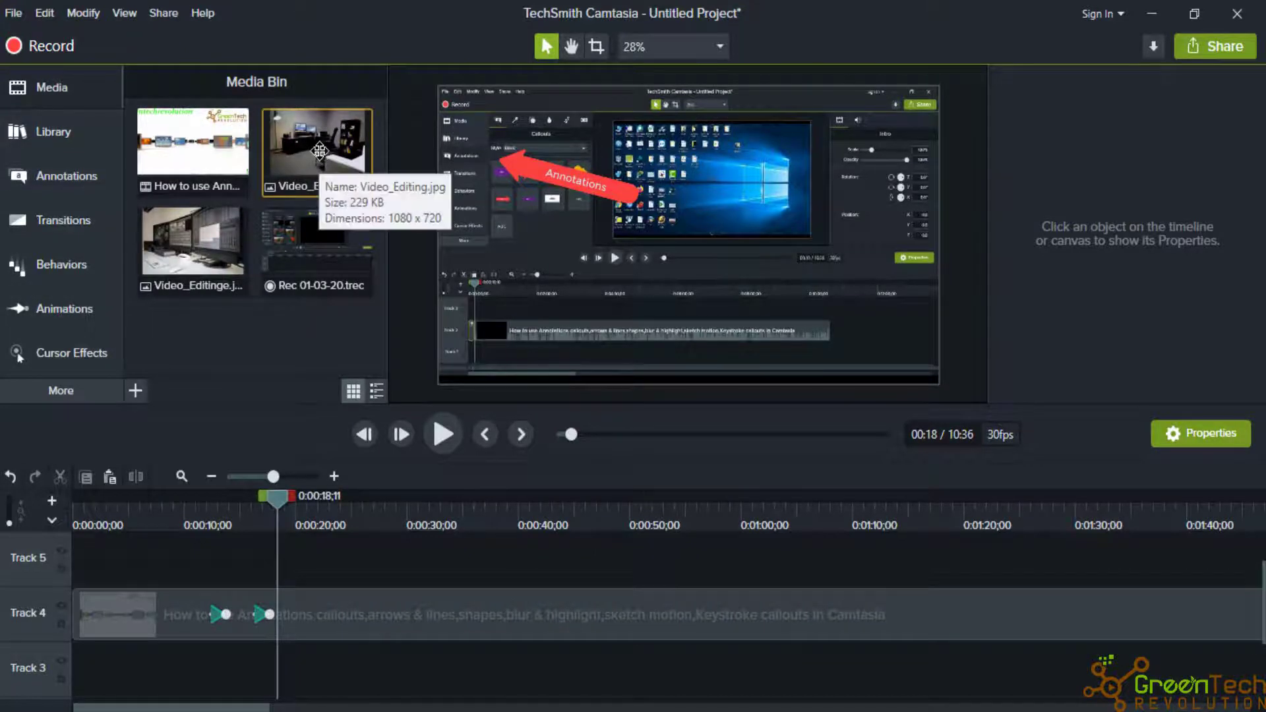
left_click_drag(319, 152, 276, 591)
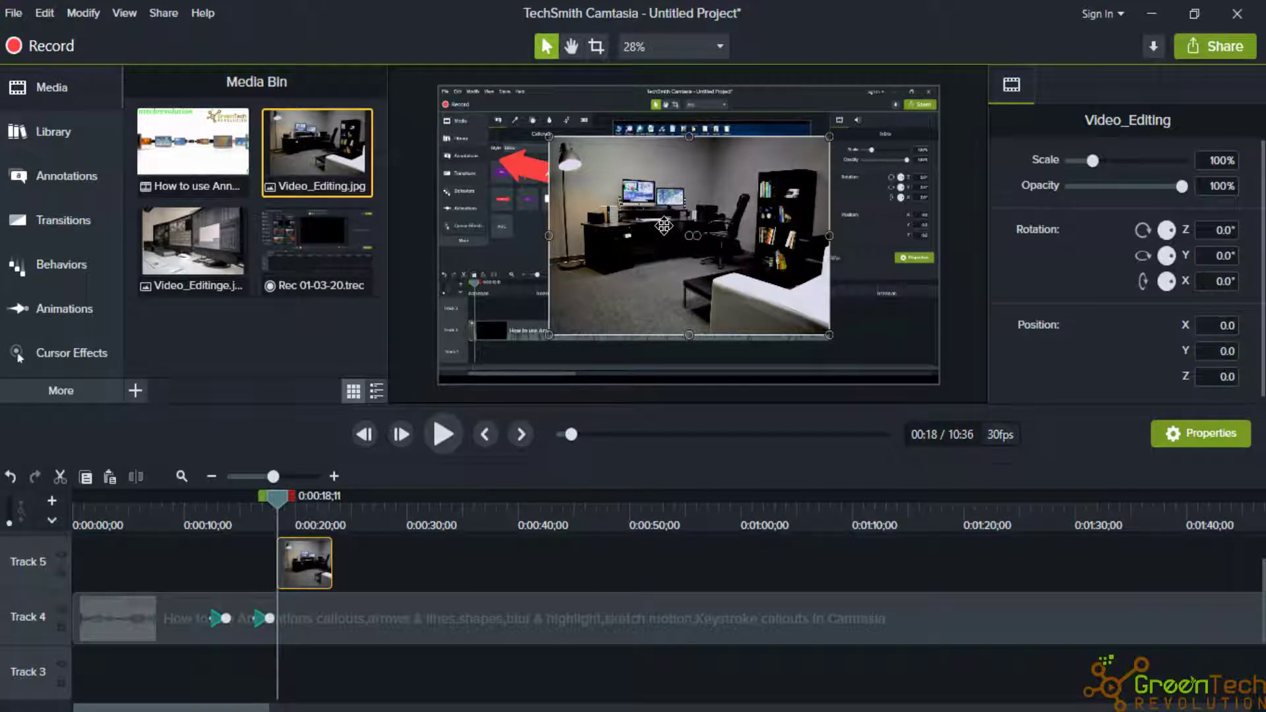
left_click_drag(663, 226, 555, 177)
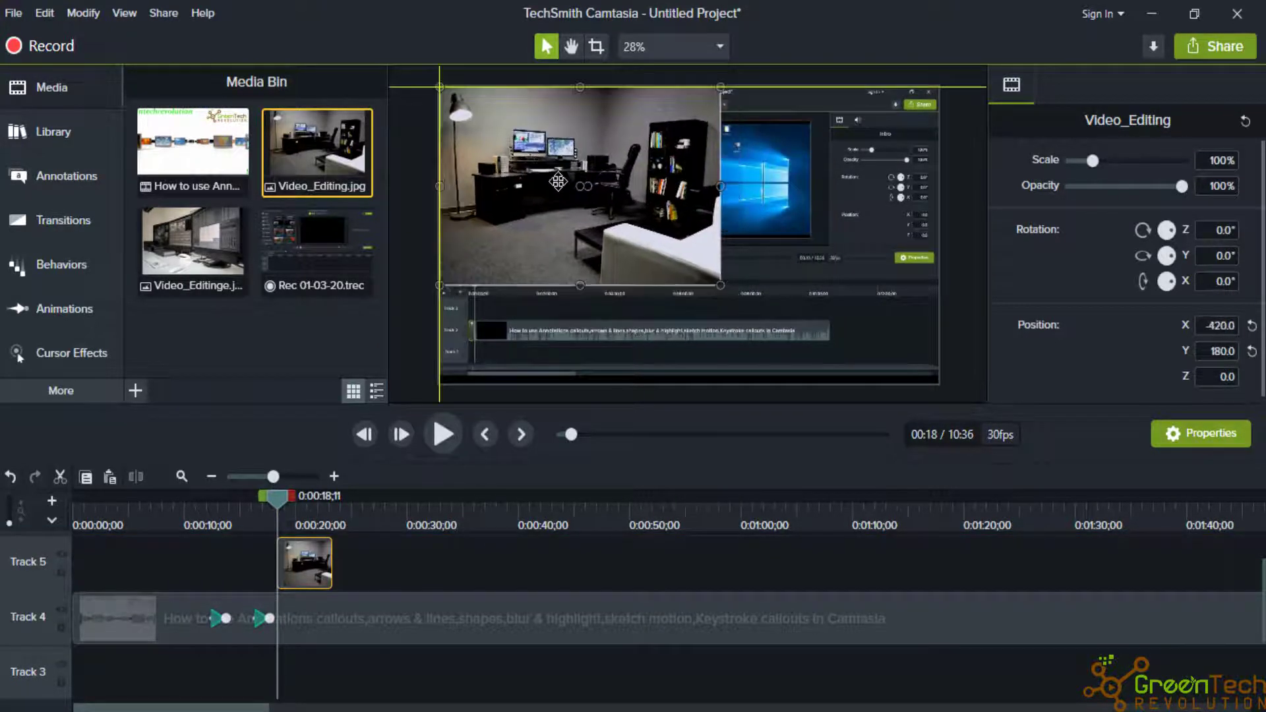
left_click_drag(719, 285, 939, 382)
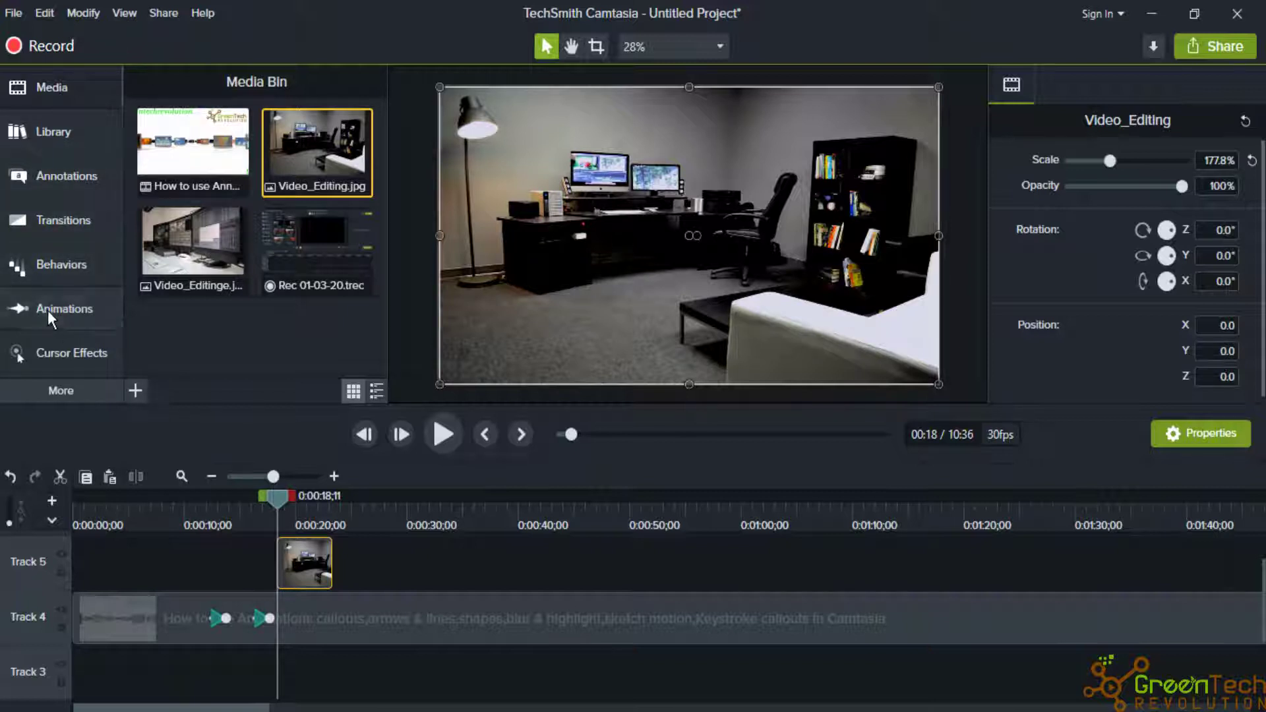
Step: Apply the Tilt Left animation to the Video_Editing clip and stretch it across most of the clip's length
left_click(85, 315)
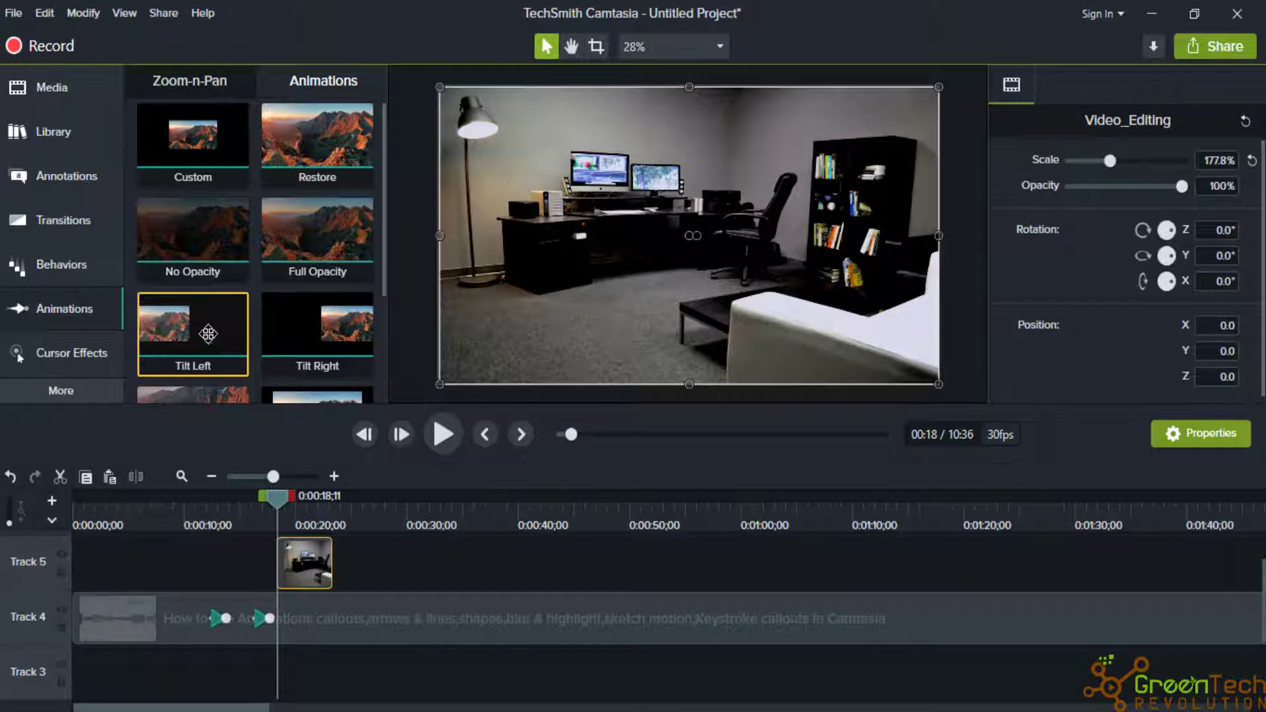
mouse_move(208, 334)
left_mouse_down()
mouse_move(294, 568)
mouse_move(320, 577)
left_mouse_up()
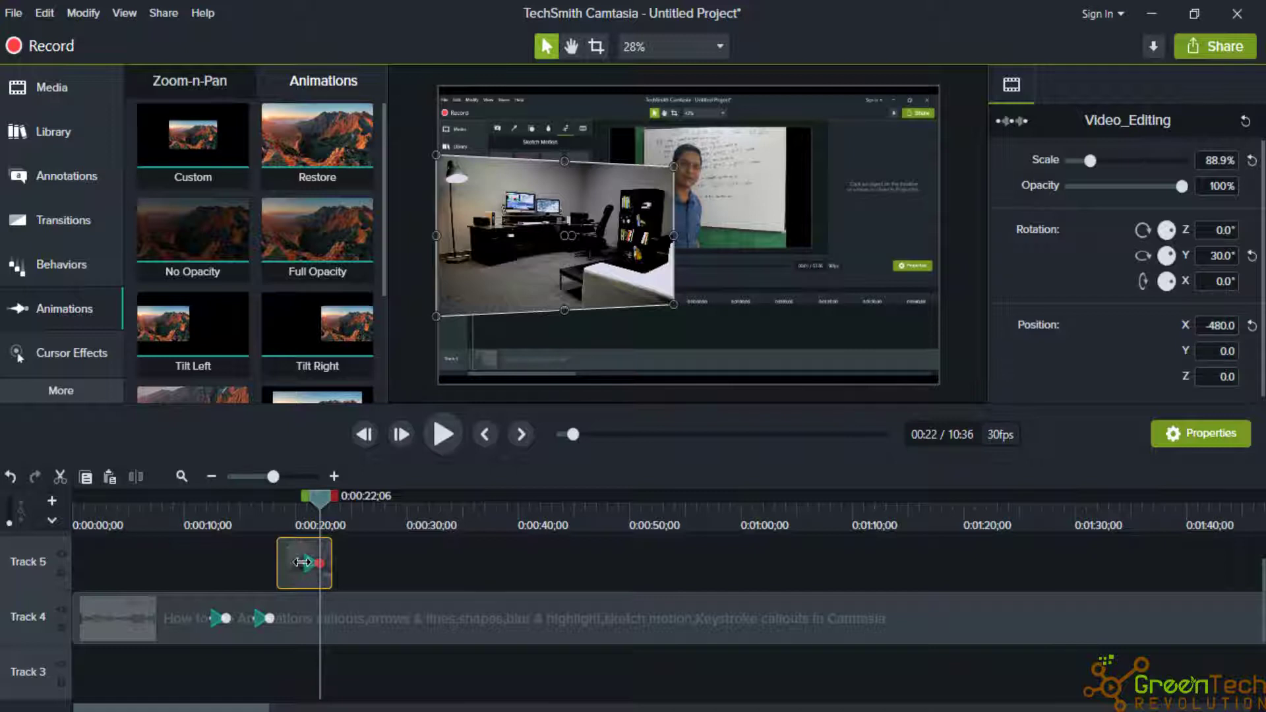
left_click_drag(302, 561, 329, 564)
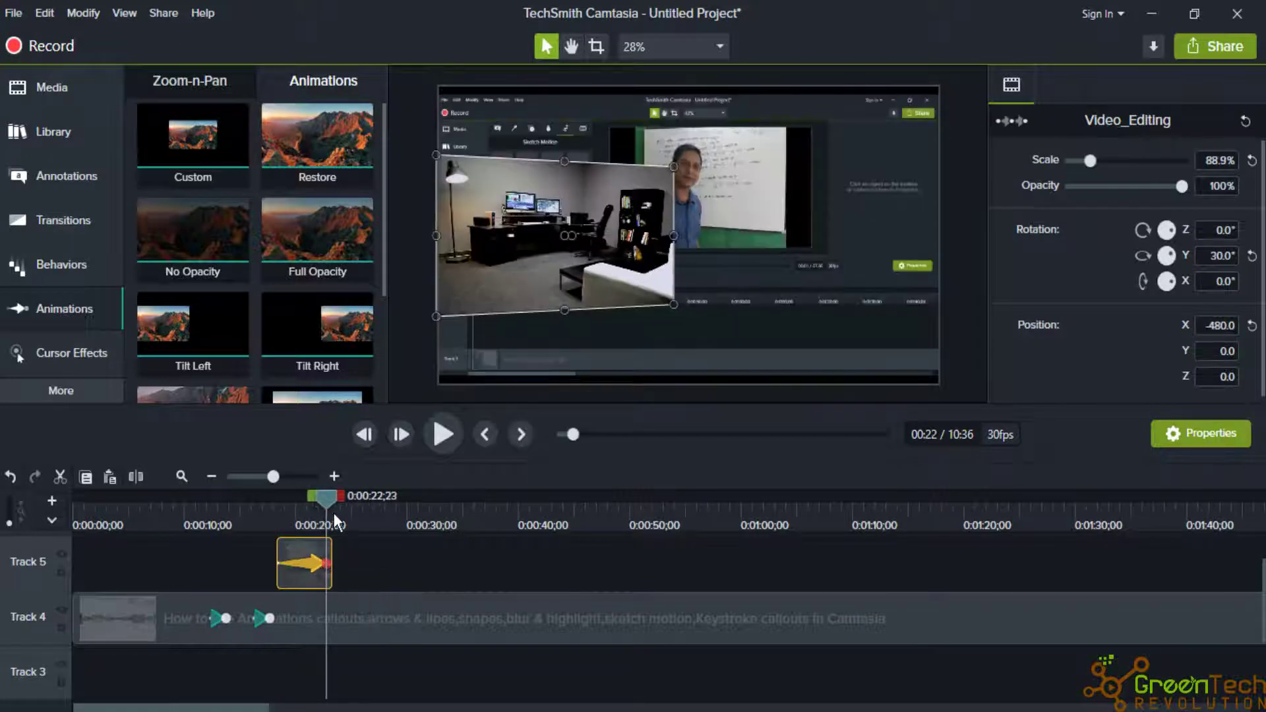
Step: Play back the Tilt Left animation on the Video_Editing clip from 0:00:18;05
mouse_move(321, 505)
left_mouse_down()
mouse_move(255, 508)
mouse_move(277, 517)
left_mouse_up()
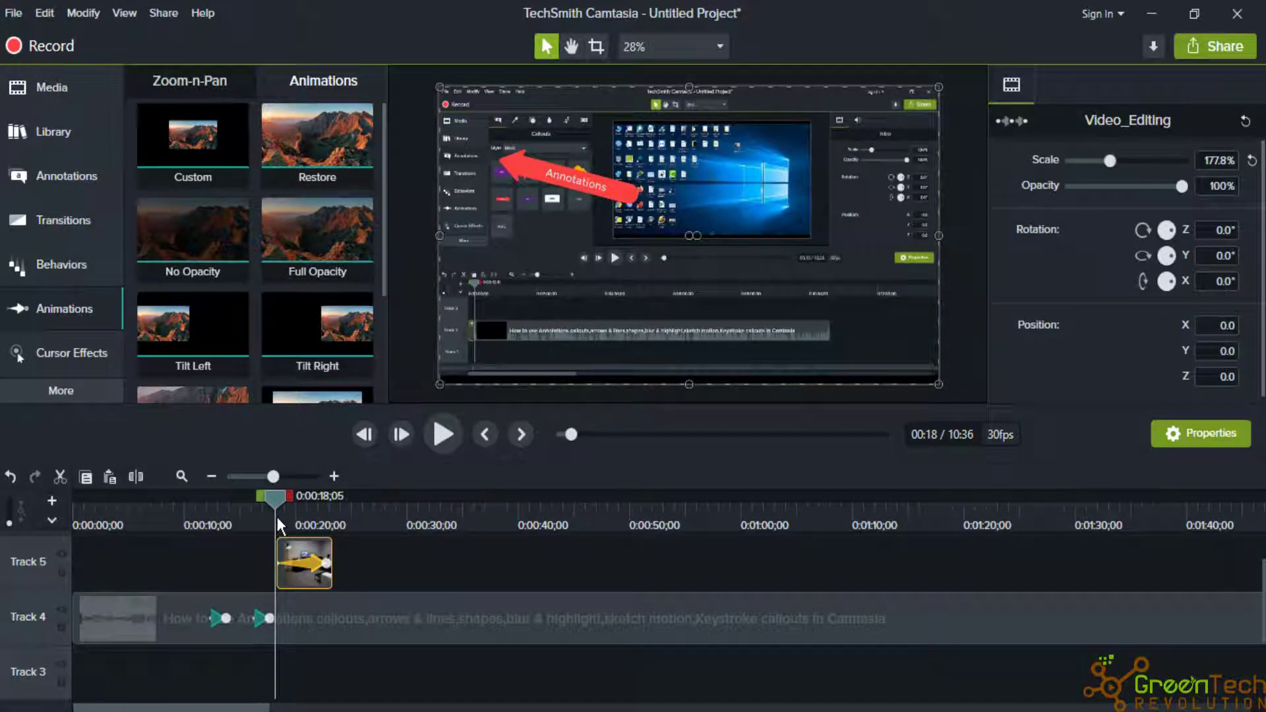
left_click(437, 444)
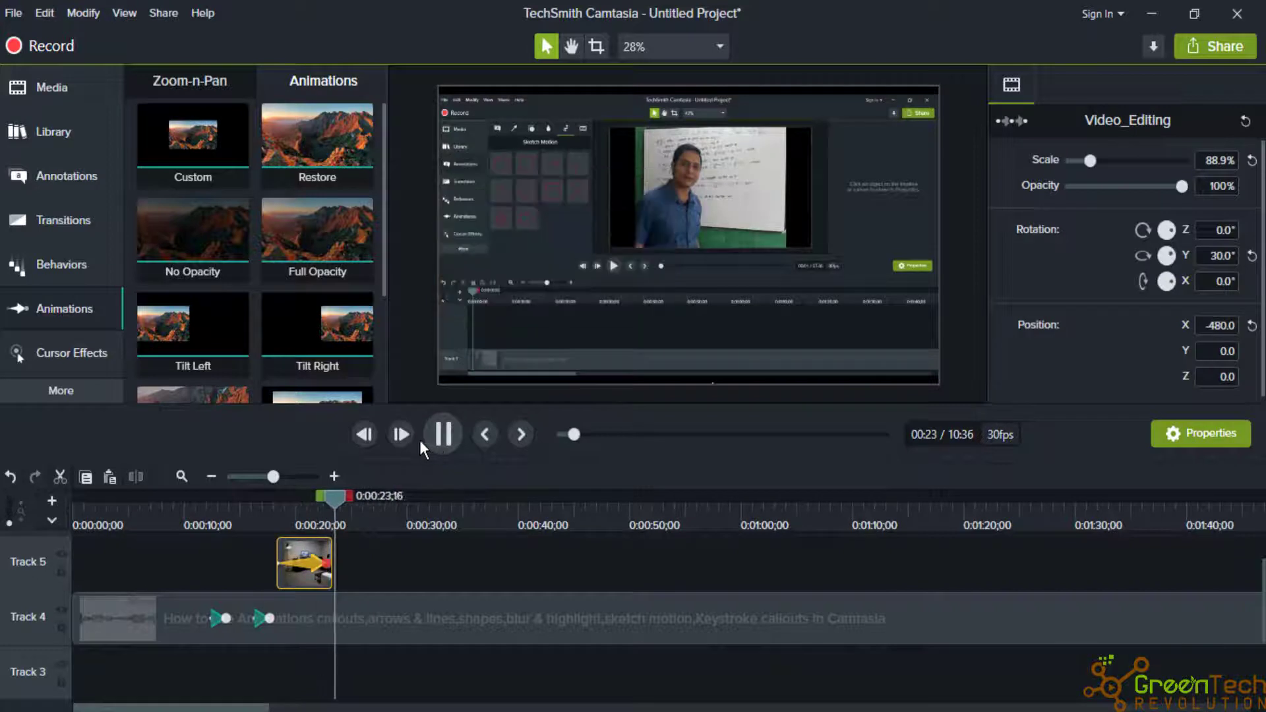
left_click(438, 435)
left_click_drag(360, 504, 307, 505)
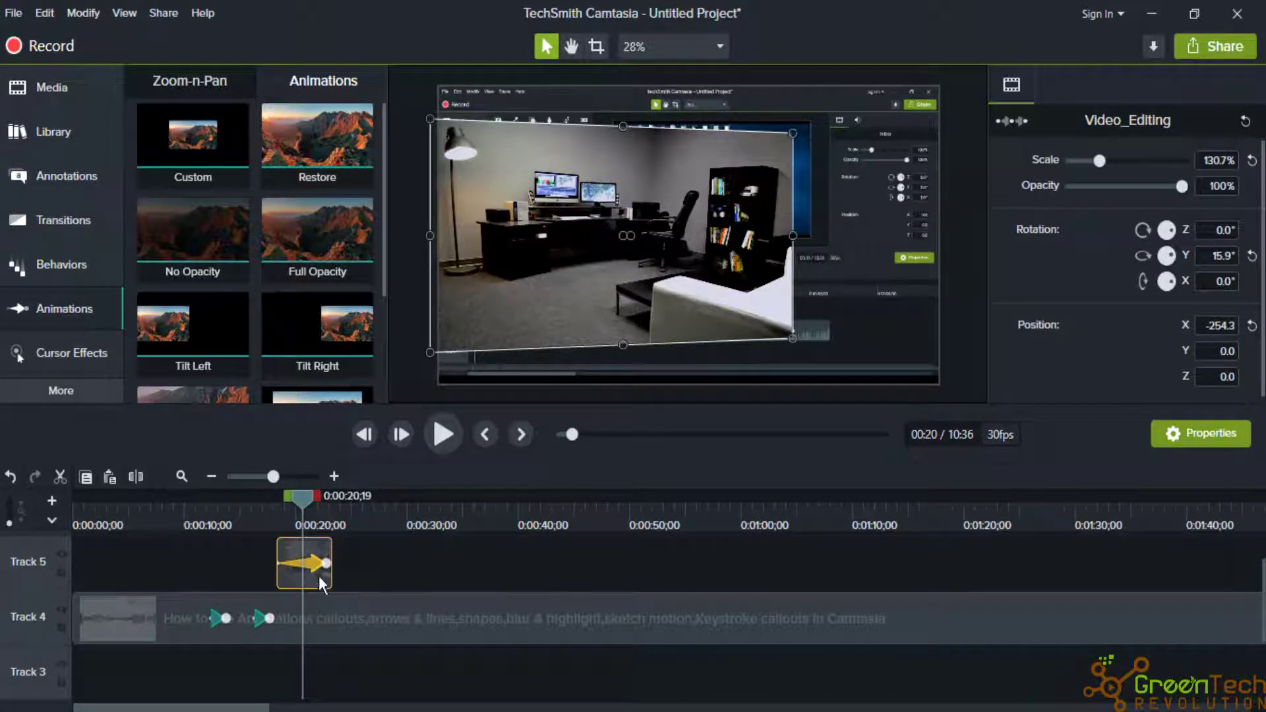
Step: Extend the Video_Editing clip to a duration of about 0:00:12;22 and stretch its Tilt Left animation to the clip's end
left_click_drag(328, 562, 333, 563)
left_click_drag(333, 498, 299, 497)
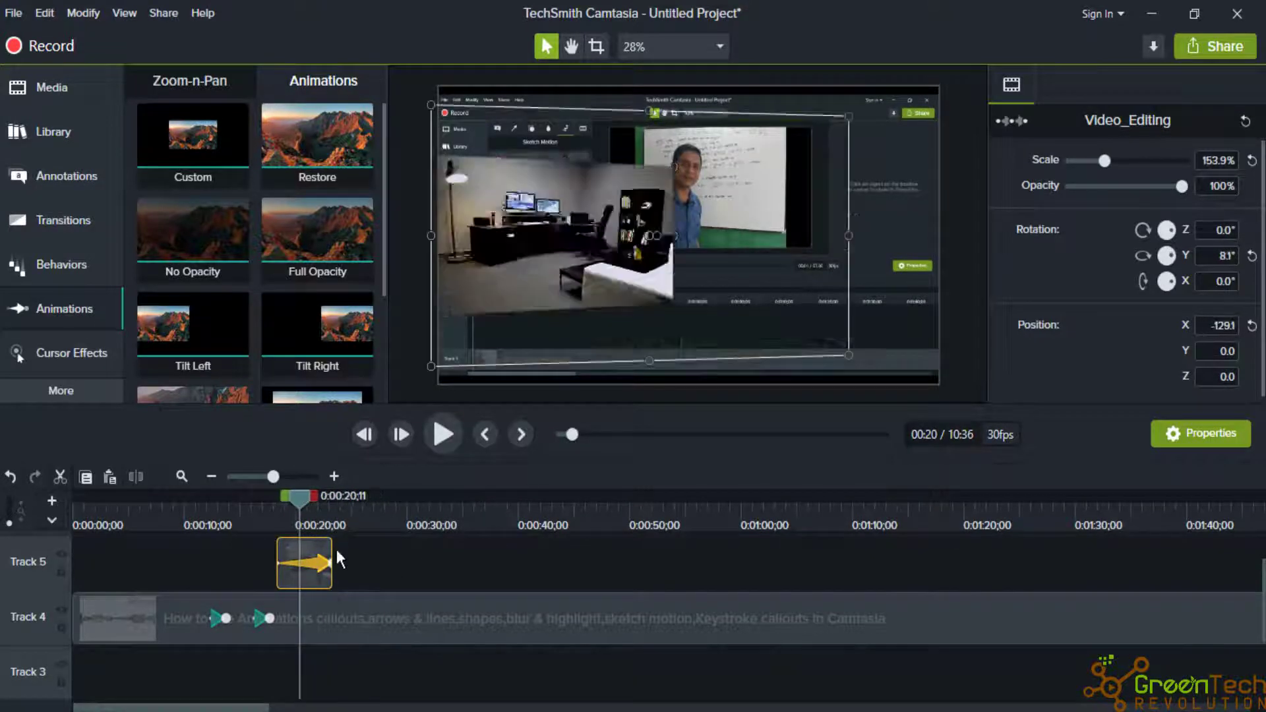
left_click_drag(331, 553, 418, 557)
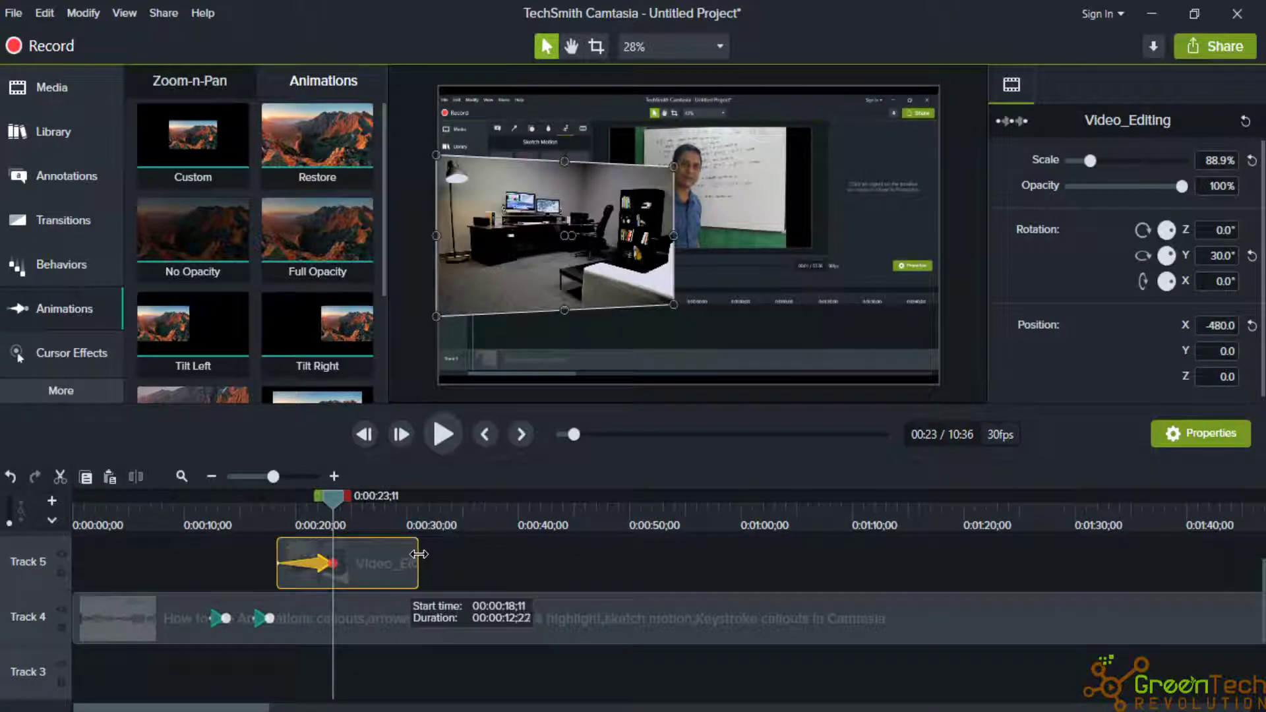
left_click_drag(333, 563, 424, 567)
Step: Play back the lengthened Tilt Left animation from 0:00:18;06
left_click_drag(420, 506, 276, 518)
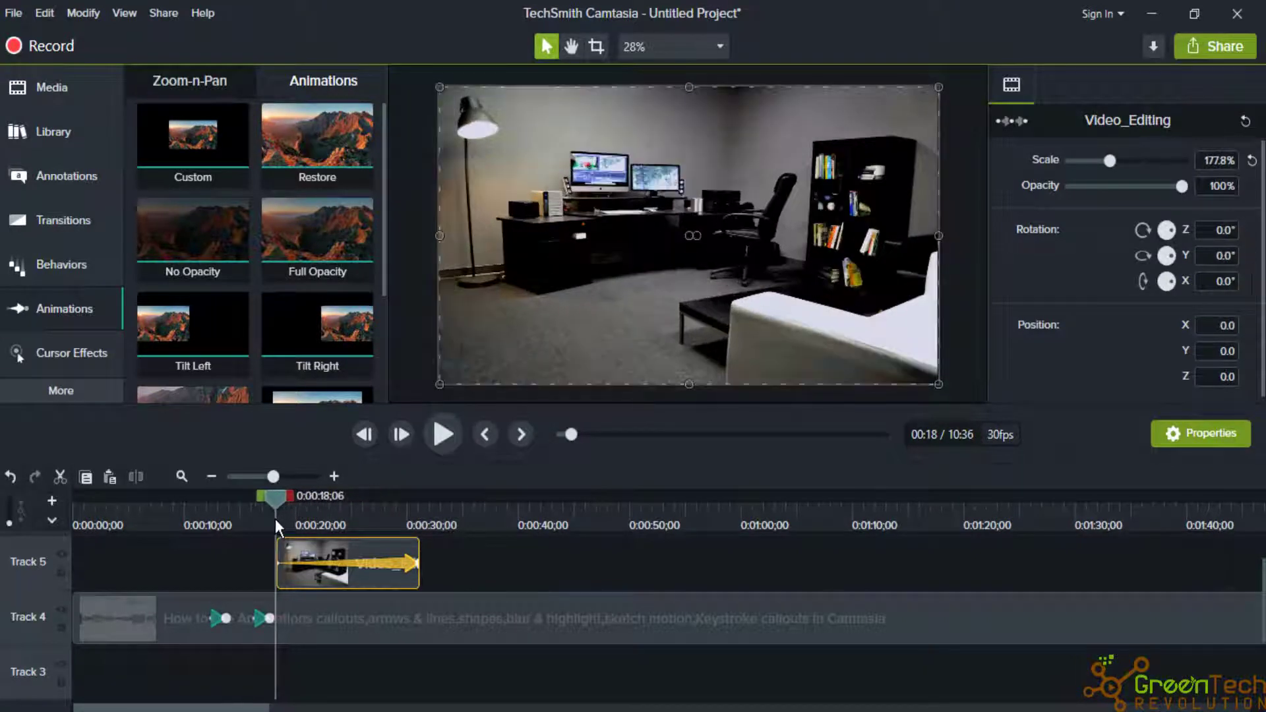
left_click(444, 434)
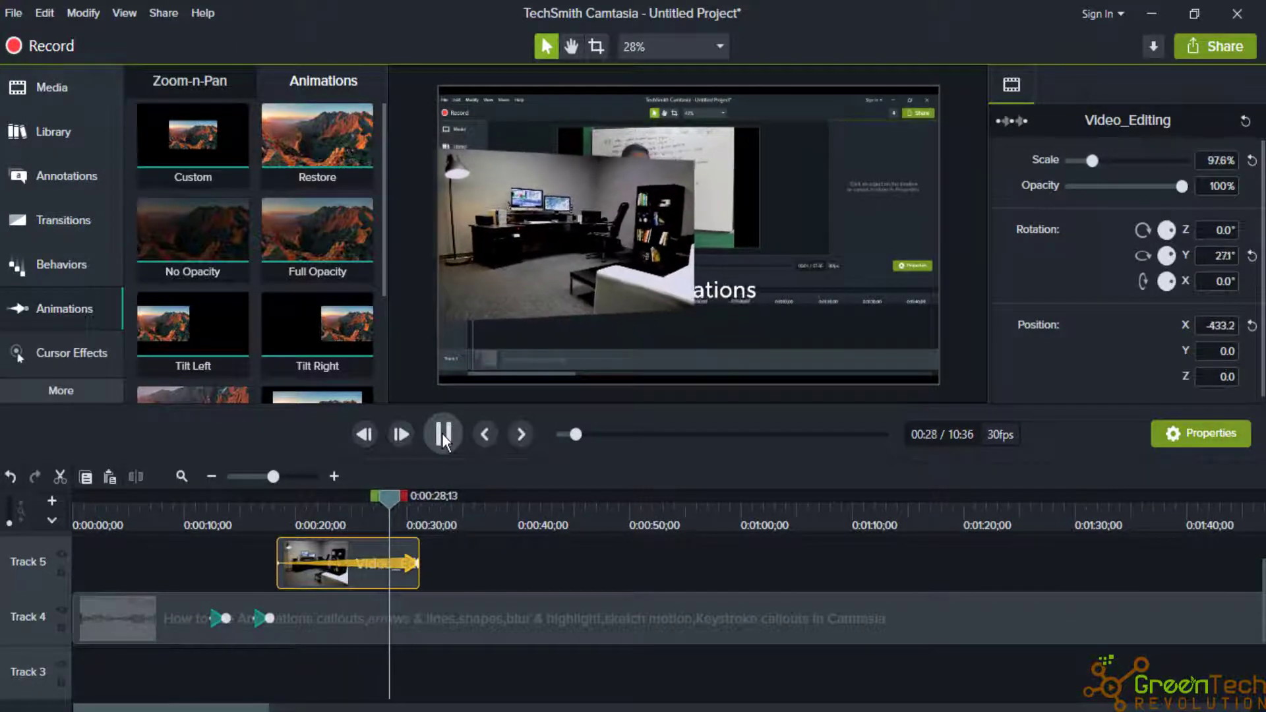
left_click(441, 434)
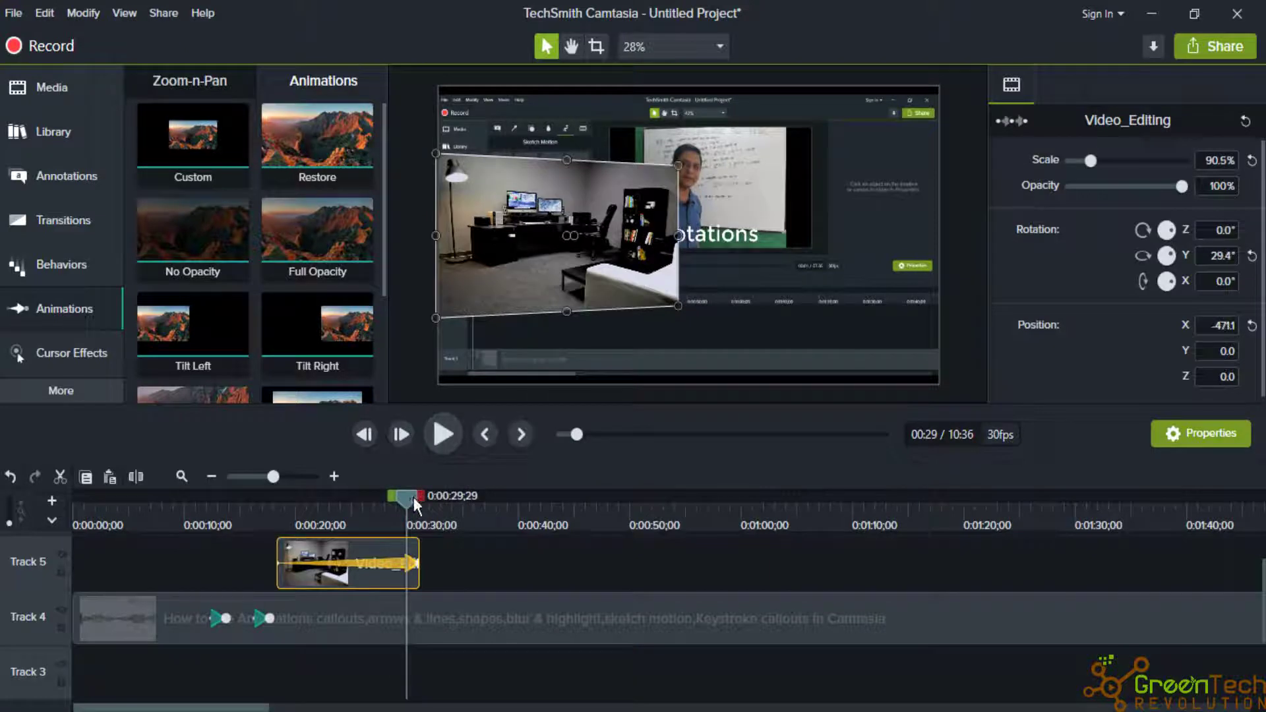
Step: Place Video_Editinge.jpg on Track 5 at 0:00:32;09 and enlarge it to 160% so it fills the canvas
left_click_drag(413, 497, 436, 504)
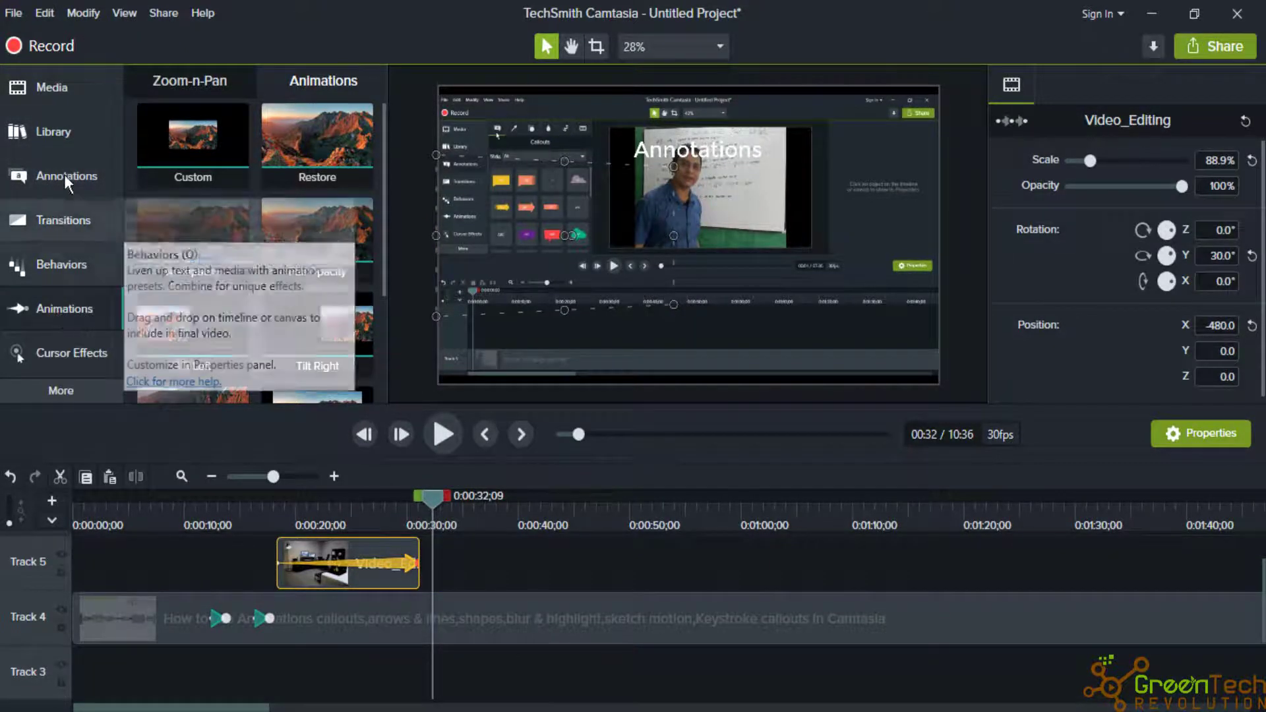
left_click(55, 94)
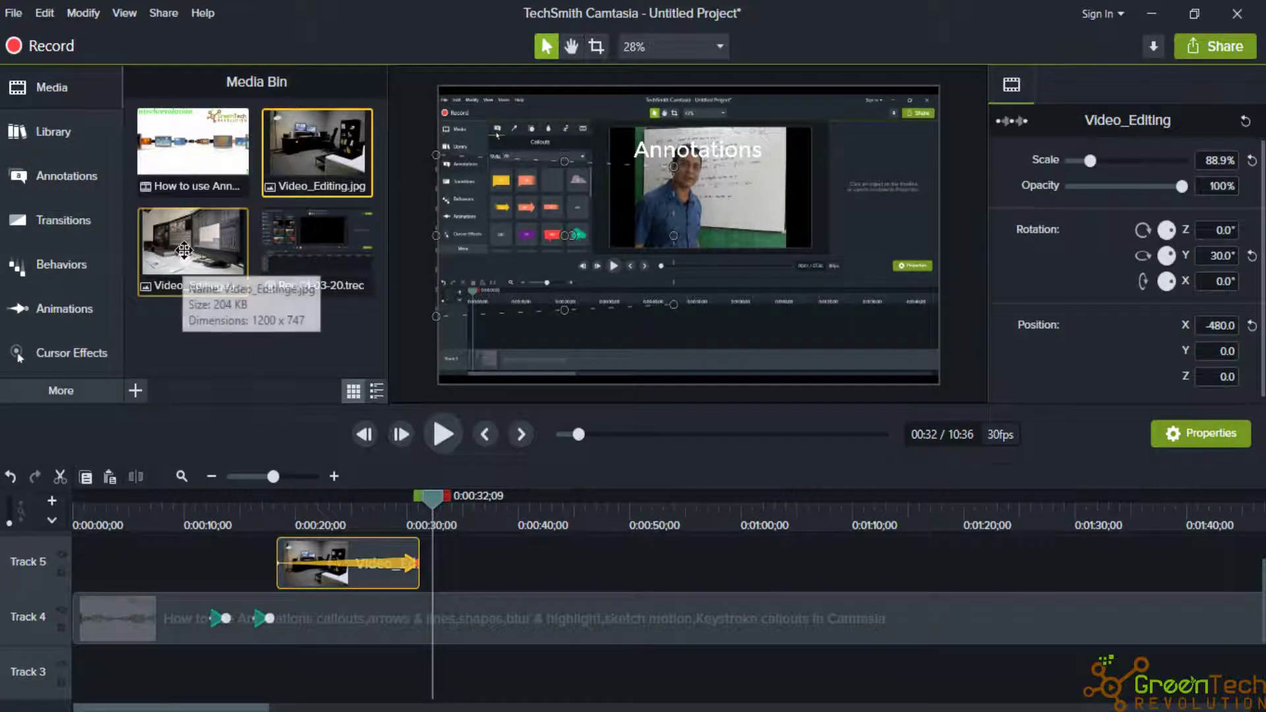
left_click_drag(190, 277, 434, 572)
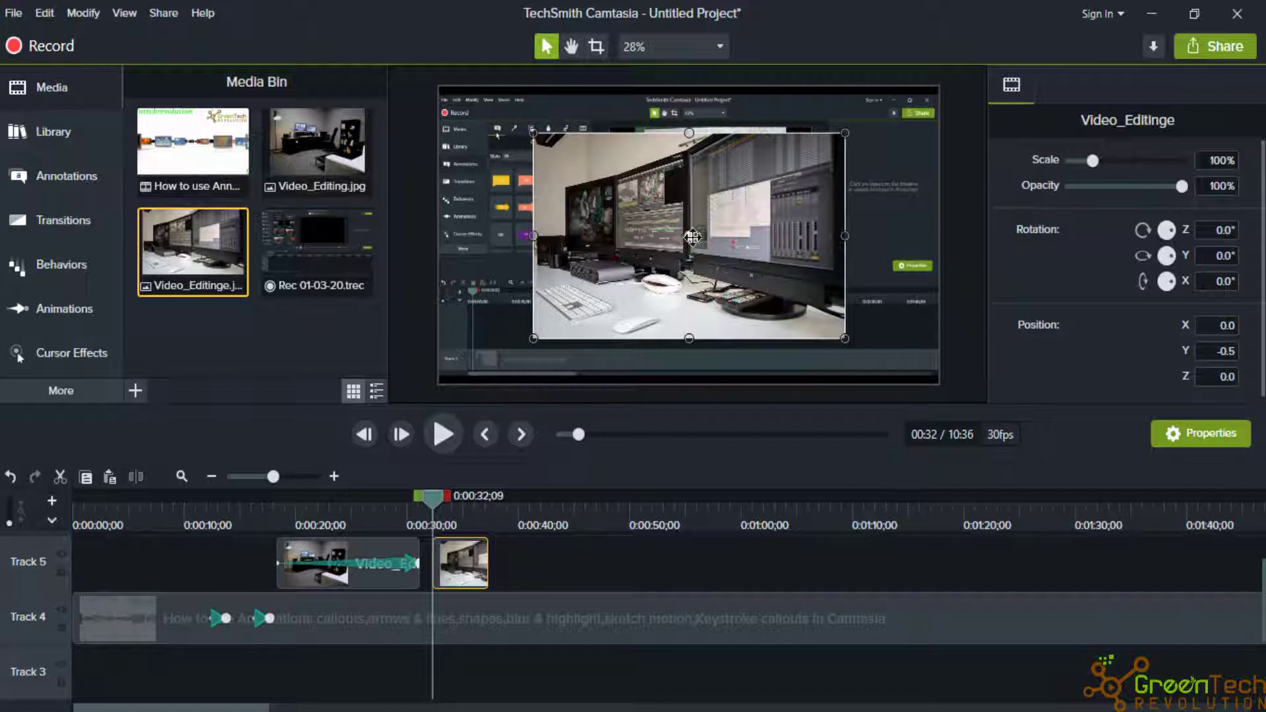
left_click_drag(651, 207, 556, 160)
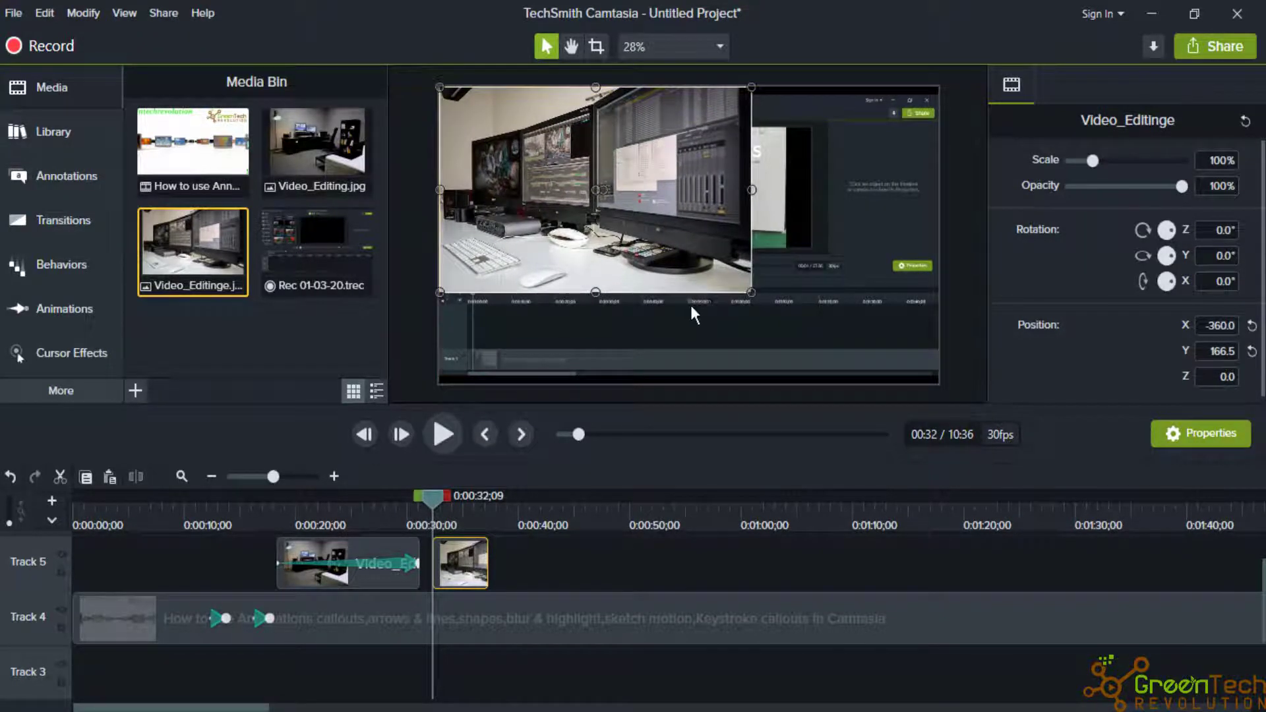
left_click_drag(752, 290, 939, 384)
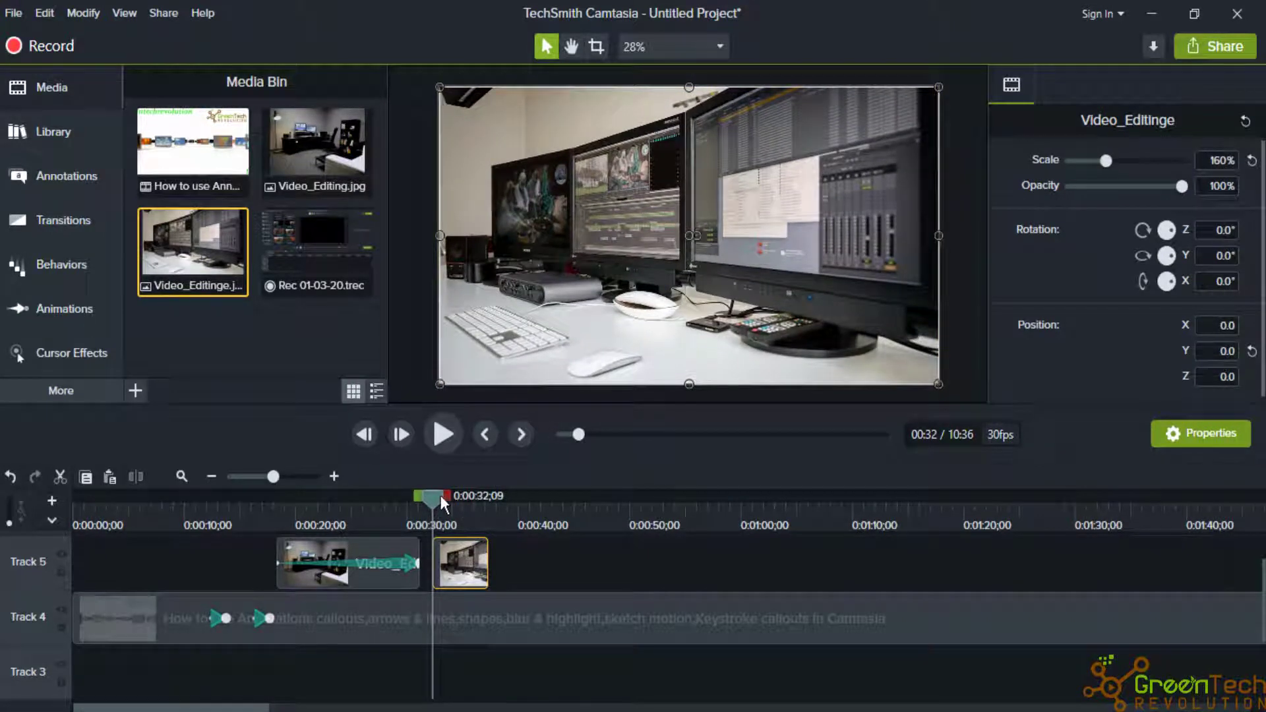
Step: Apply the Tilt Right animation to the Video_Editinge clip, with the clip lengthened and the animation stretched across its full duration
left_click_drag(441, 504, 455, 509)
left_click(69, 314)
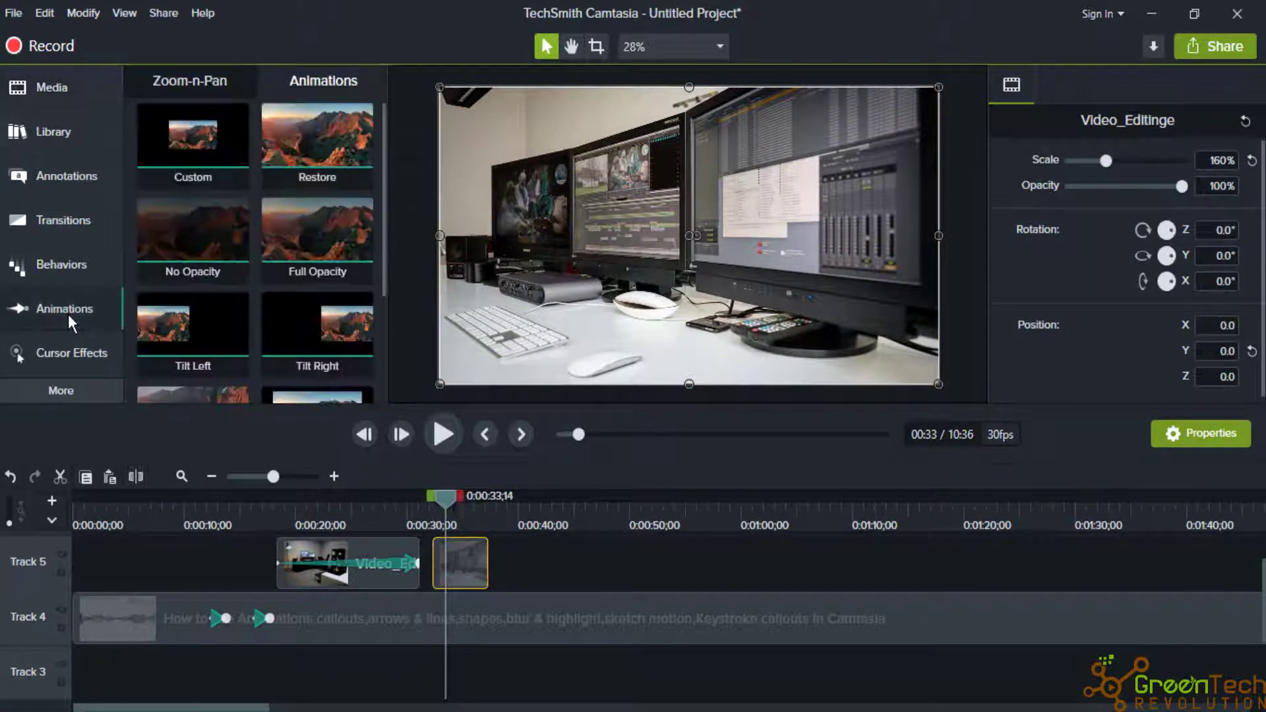
left_click(308, 325)
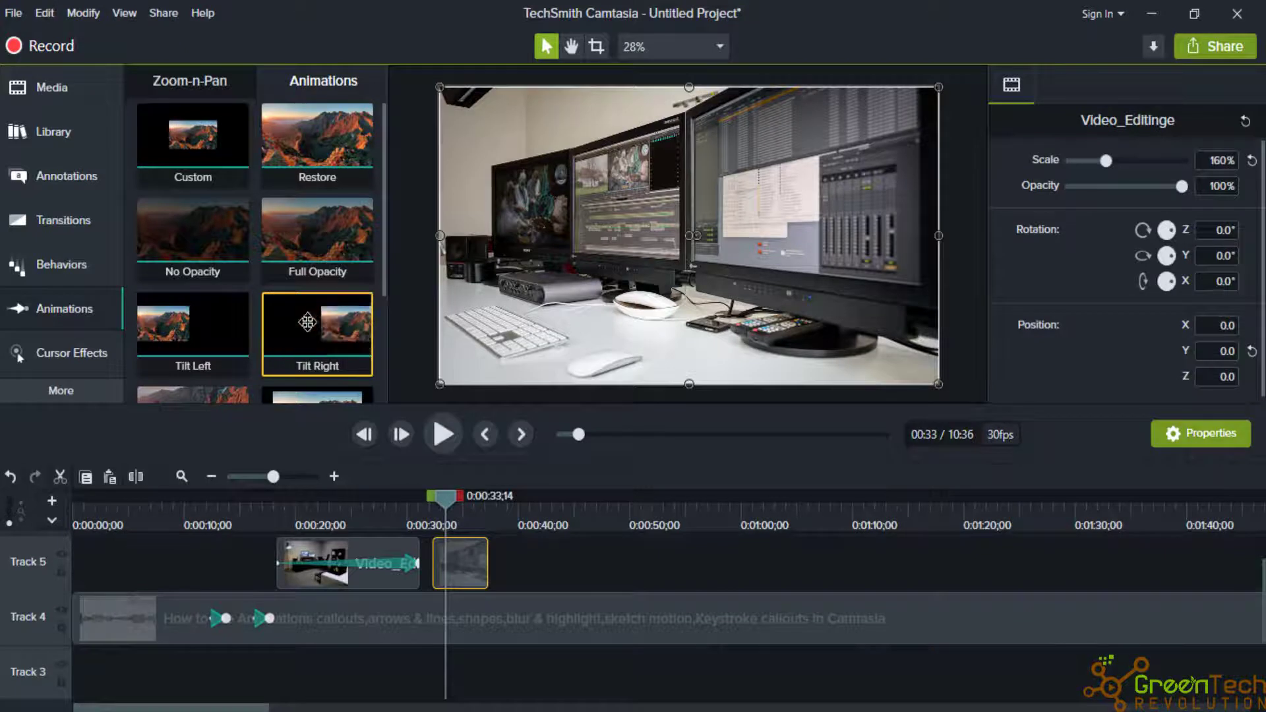
left_click_drag(308, 325, 568, 563)
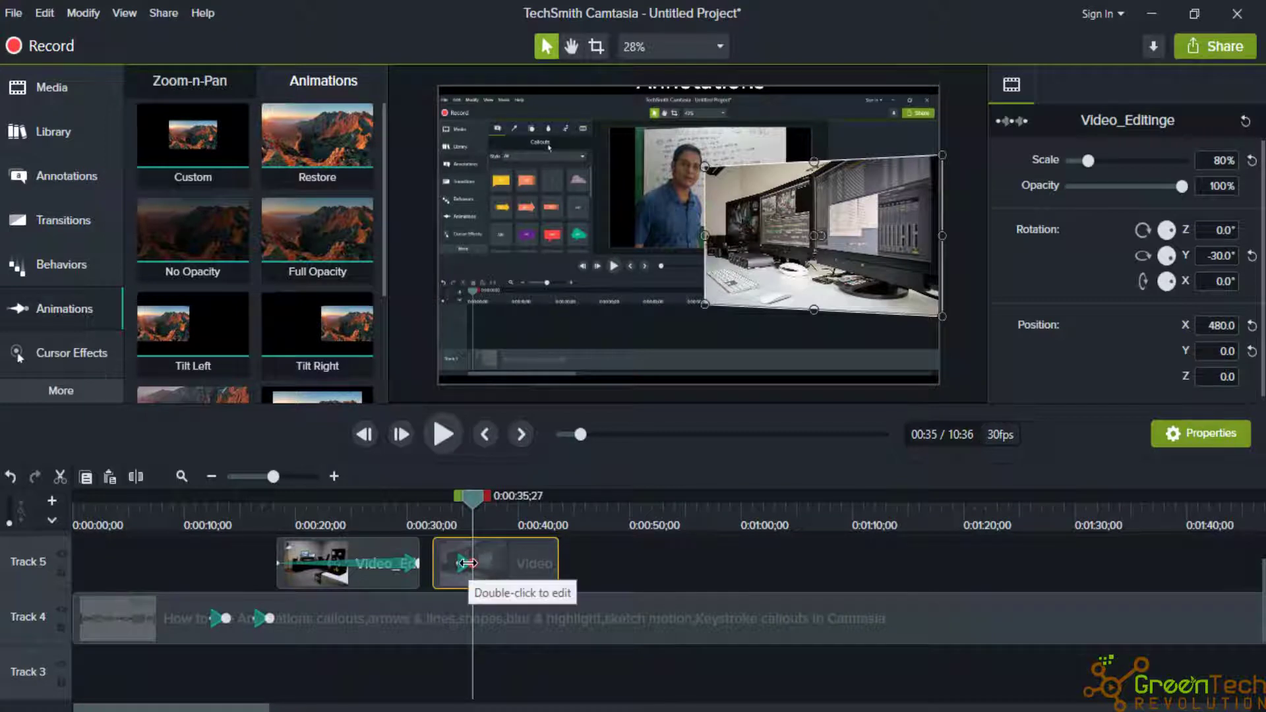
left_click_drag(465, 564, 551, 568)
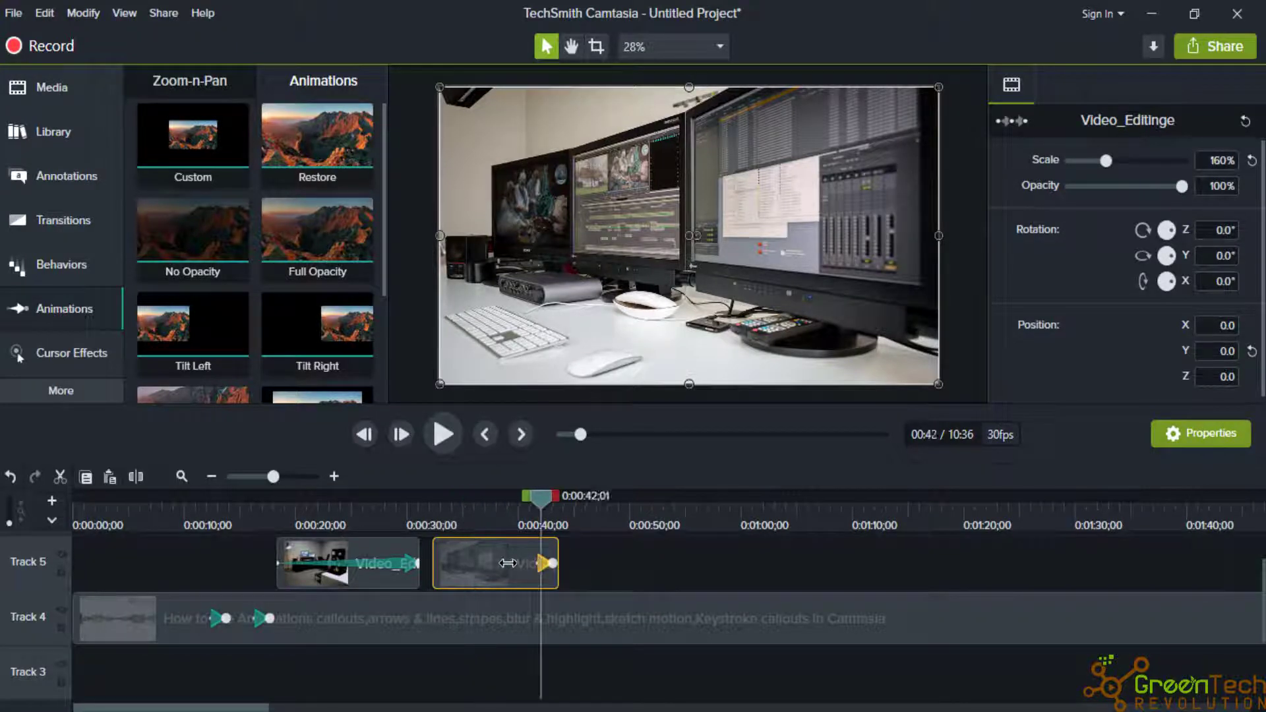
left_click_drag(459, 569, 433, 567)
Step: Play back the Tilt Right animation on the Video_Editinge clip from the clip's start
left_click_drag(425, 501, 429, 502)
left_click(445, 427)
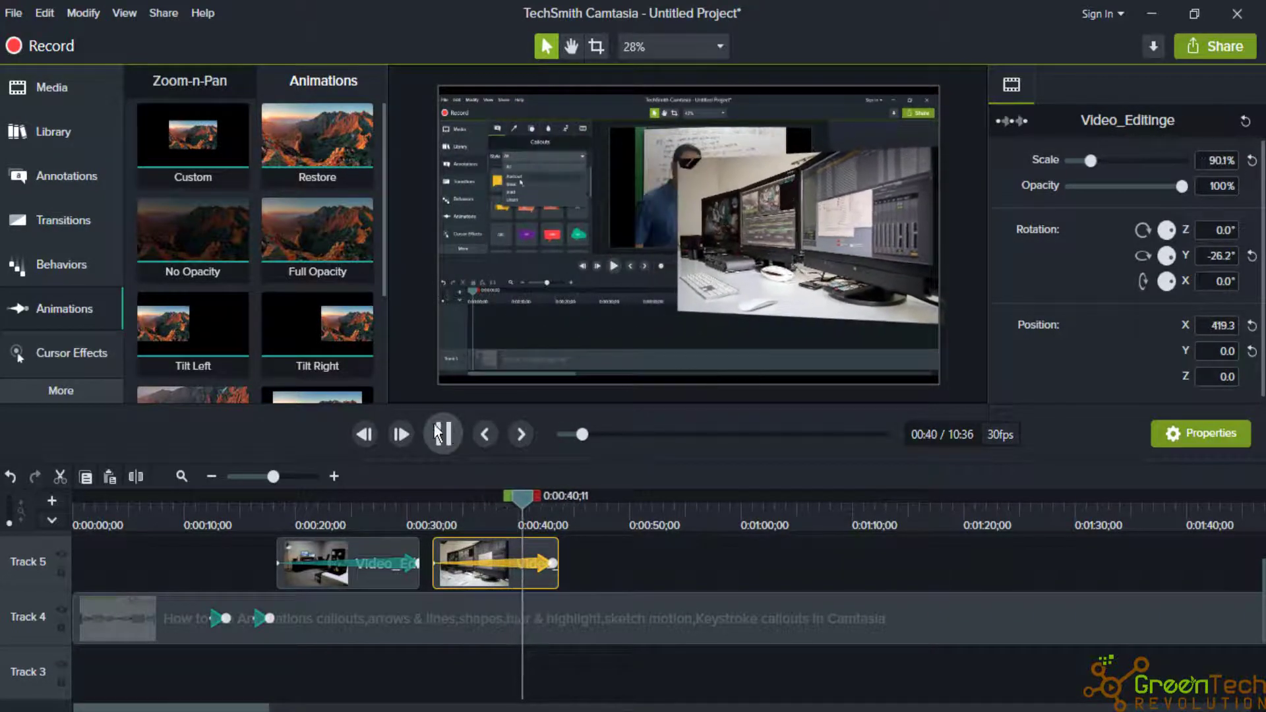
left_click(442, 434)
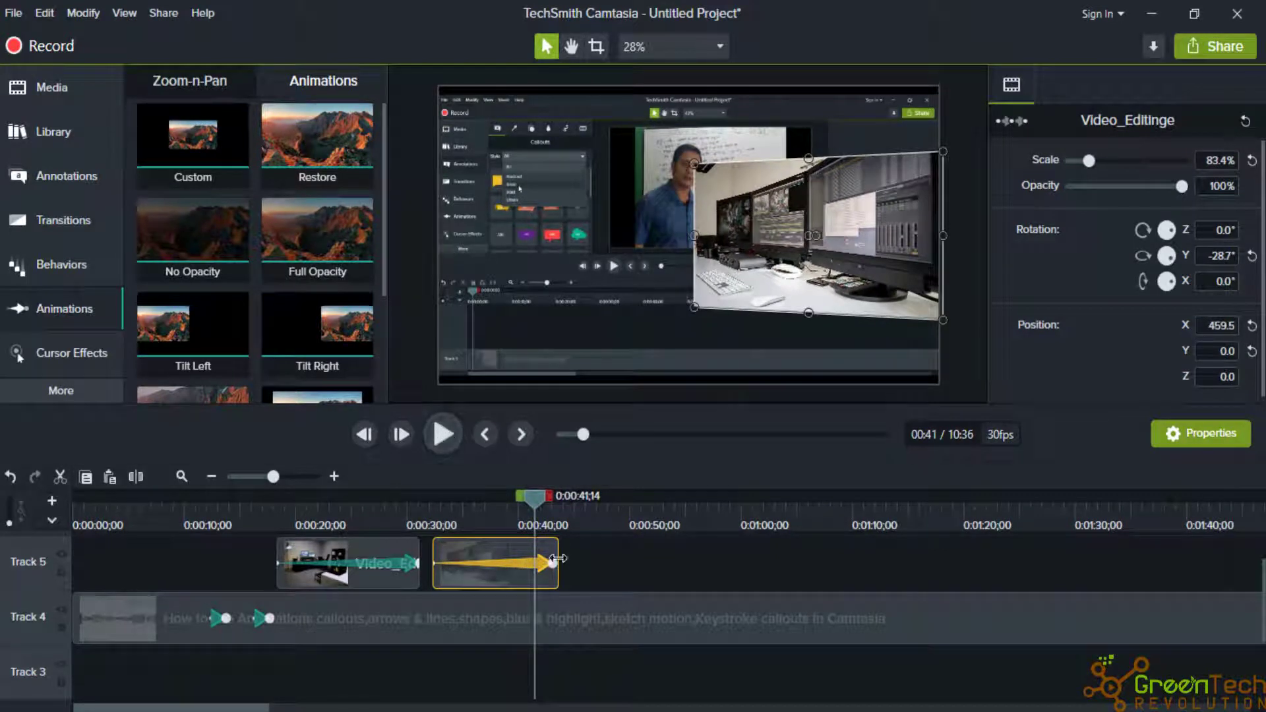
Step: Extend the Video_Editinge clip to a duration of about 0:00:18;27 and stretch its Tilt Right animation to the clip's end
left_click_drag(536, 504, 525, 506)
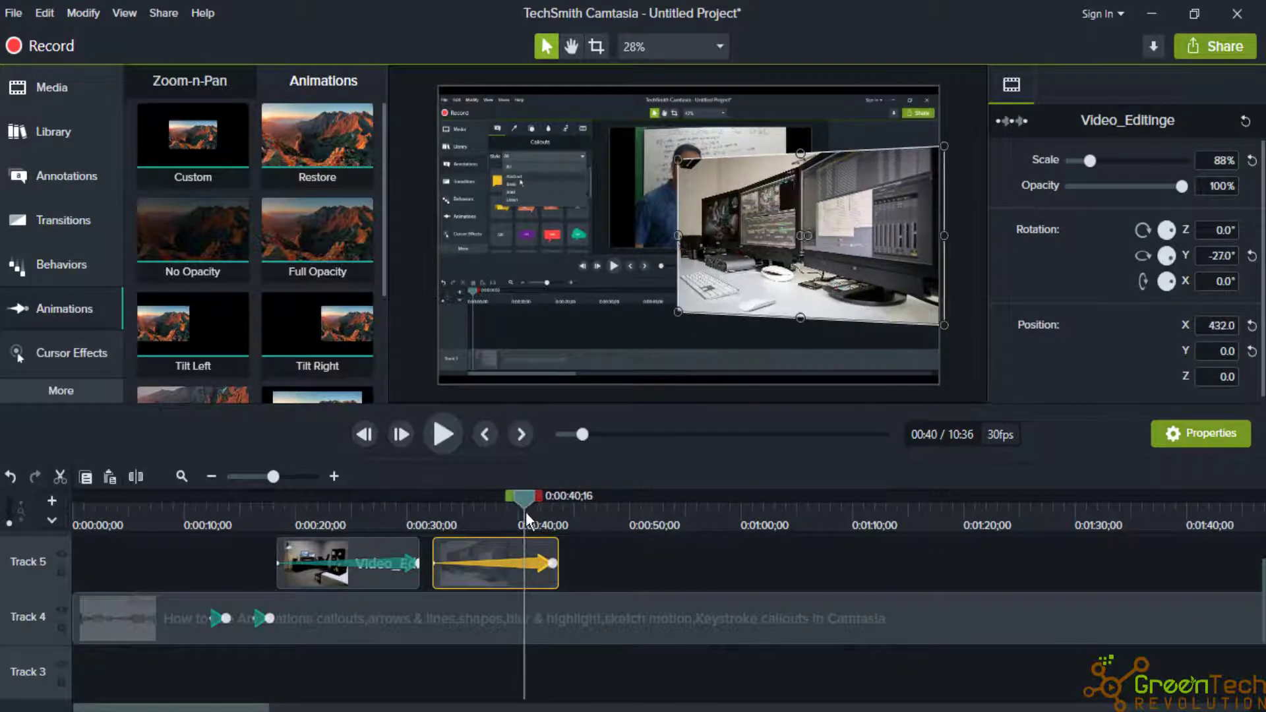
left_click(556, 562)
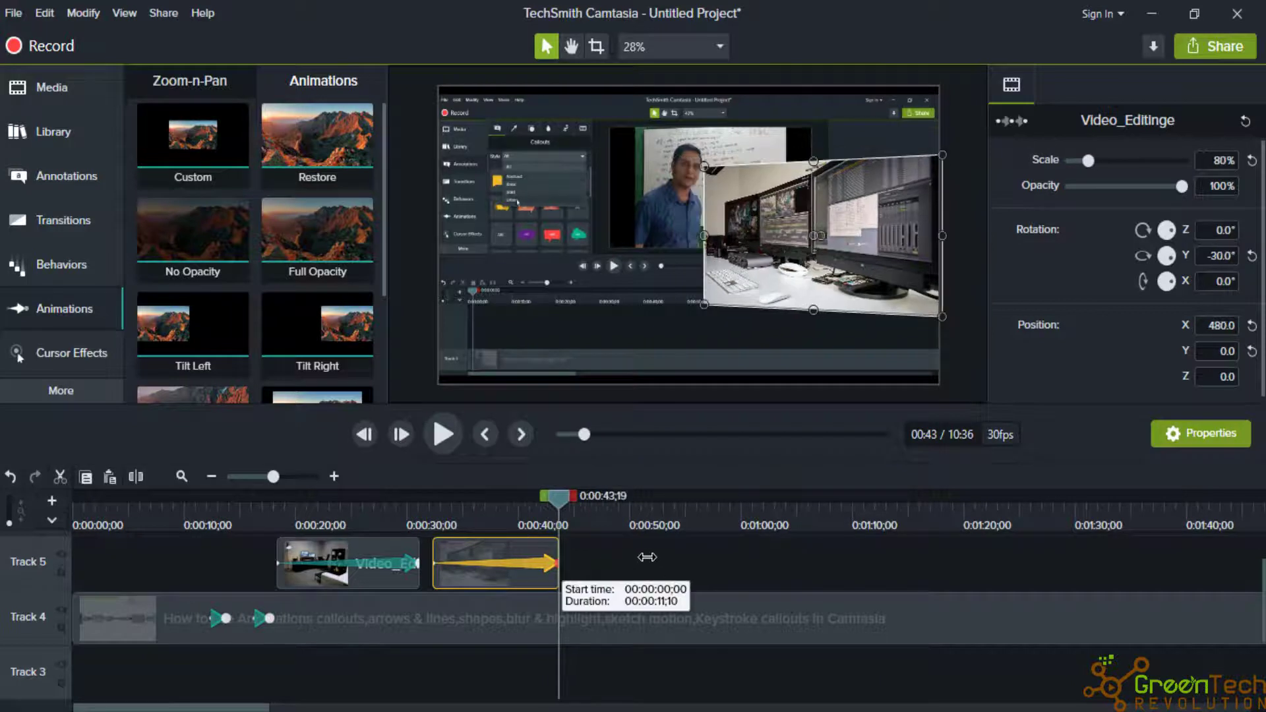
left_click_drag(560, 493, 525, 494)
left_click_drag(558, 562, 643, 563)
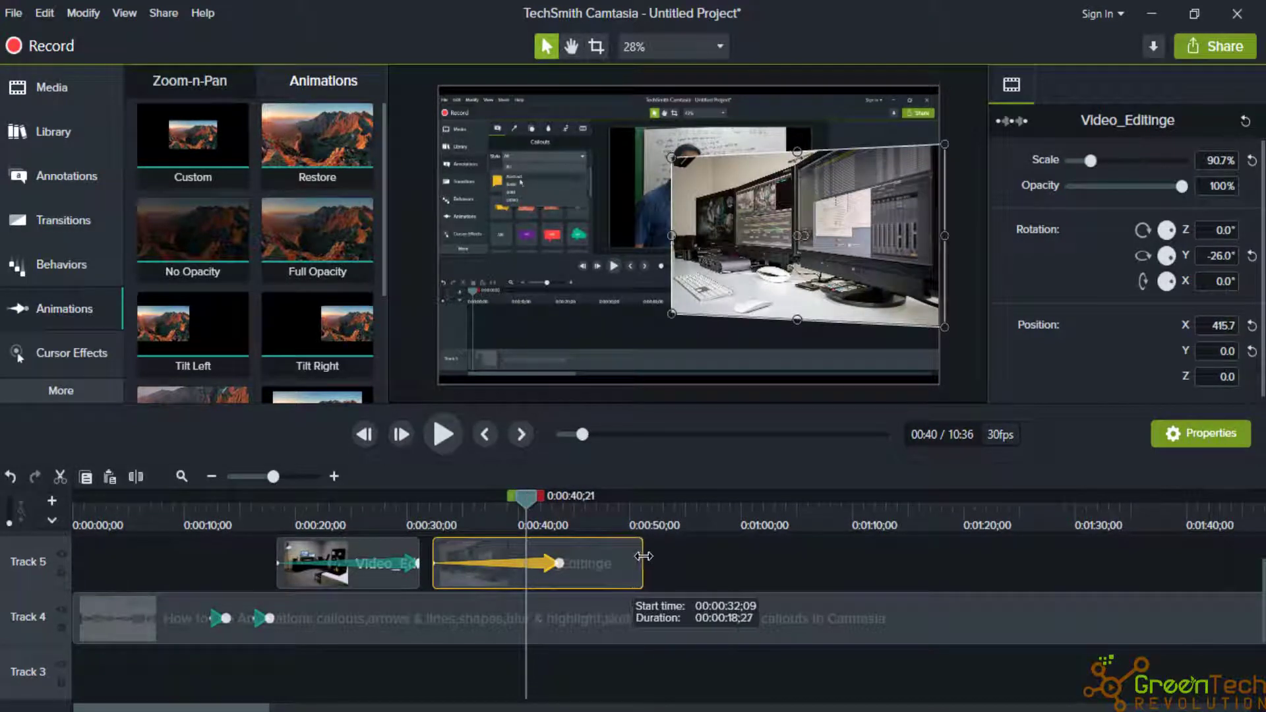
left_click_drag(560, 563, 643, 563)
Step: Play back the lengthened Tilt Right animation from 0:00:32;07 and adjust the clip's opacity at 0:00:48;04
left_click_drag(640, 500, 428, 519)
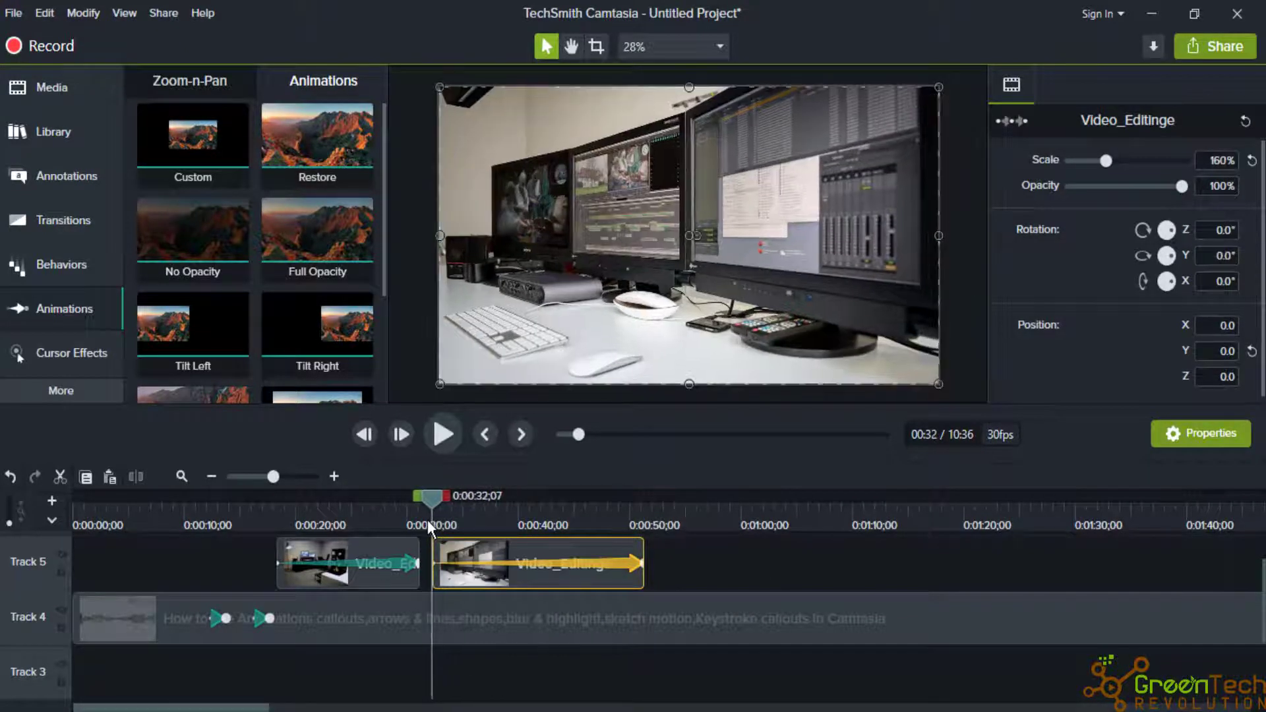
left_click(442, 436)
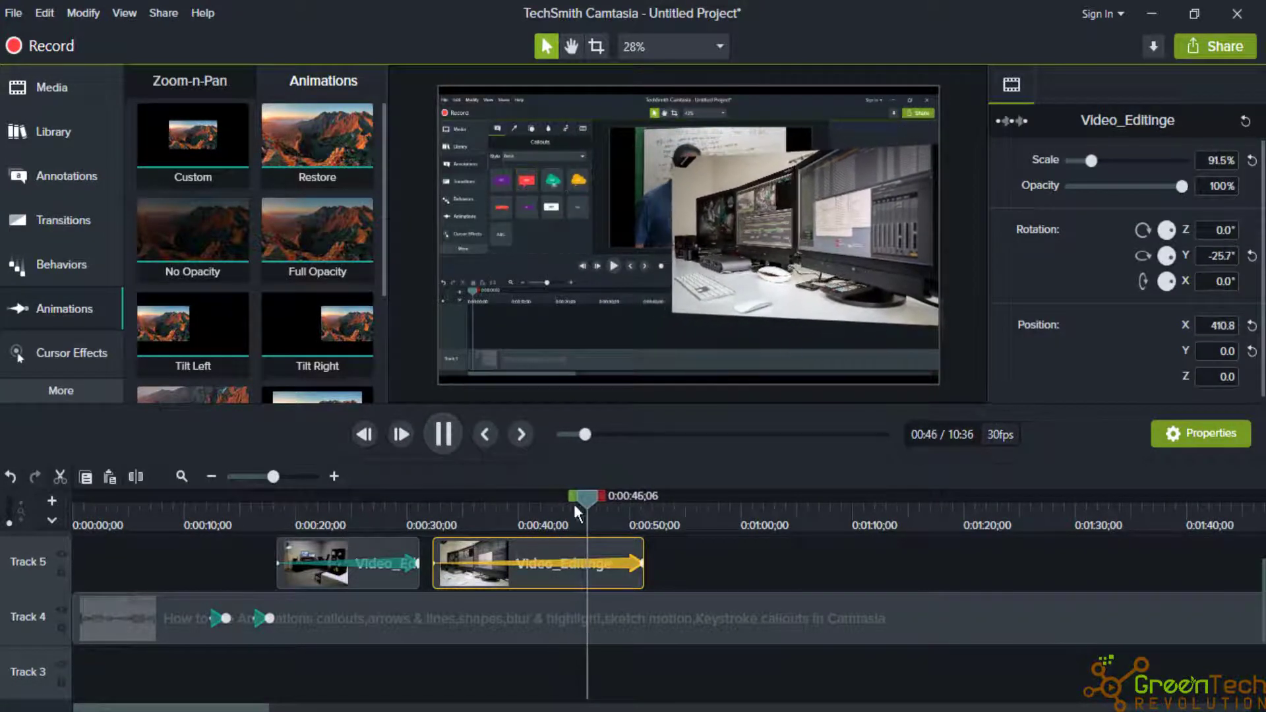
left_click(443, 434)
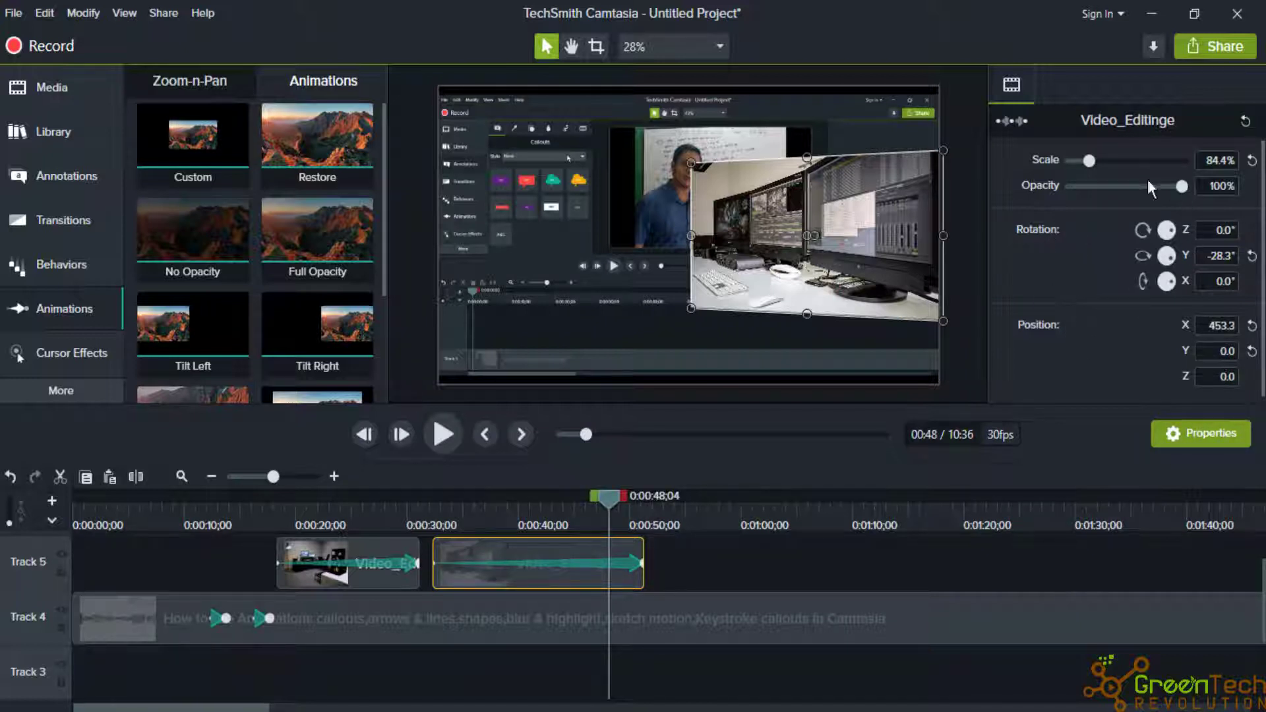
left_click_drag(1173, 182, 1177, 183)
Step: Place Video_Editing.jpg on Track 5 just after the Video_Editinge clip and extend it to about 0:01:01
left_click_drag(602, 504, 647, 508)
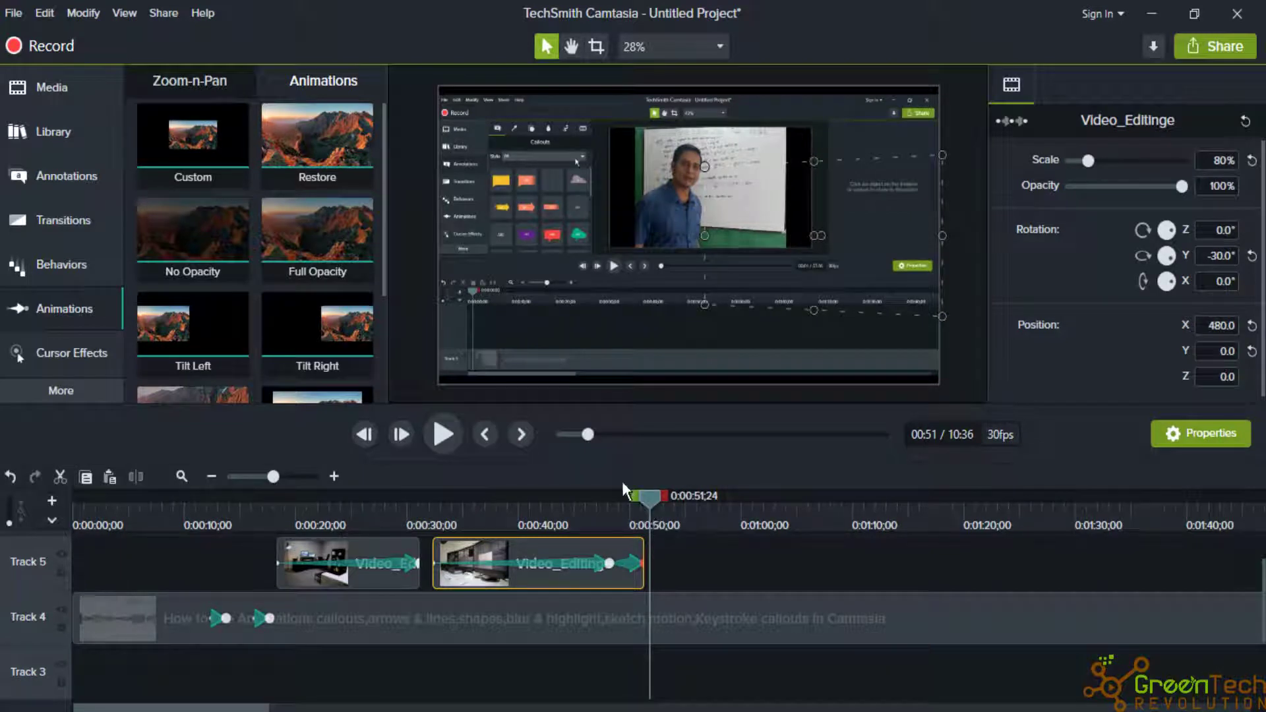
left_click(55, 94)
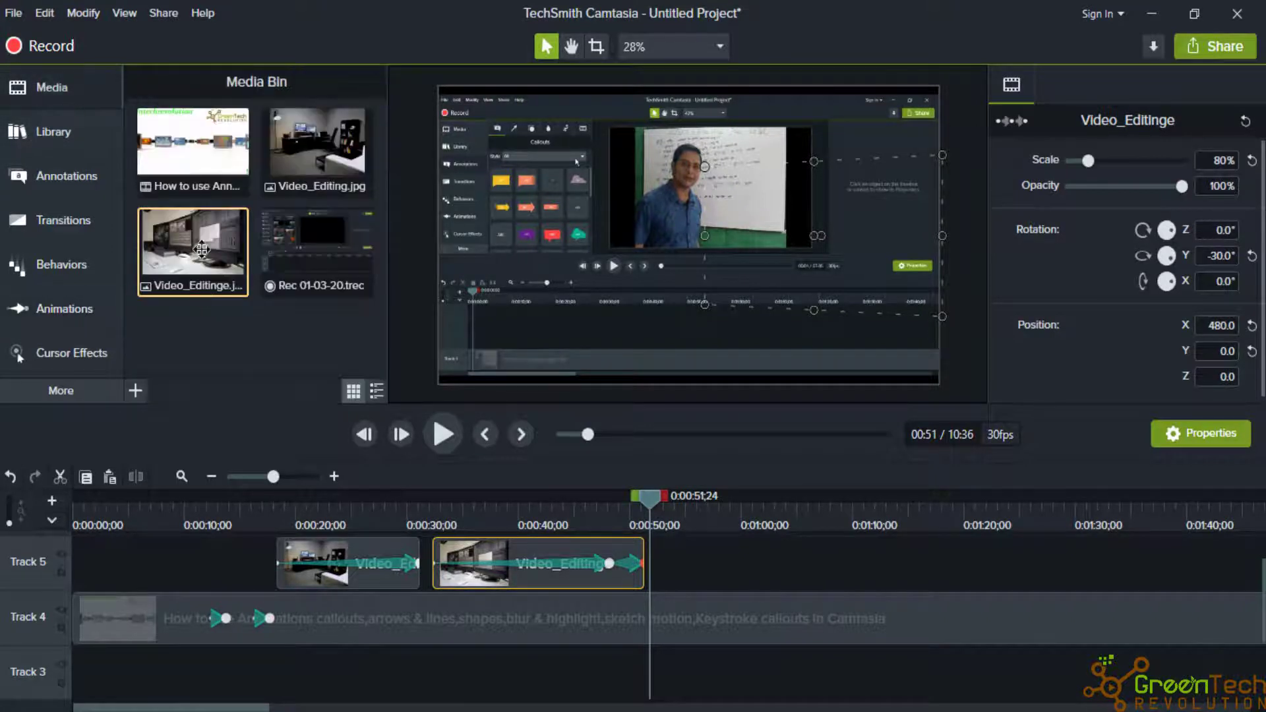
left_click_drag(310, 152, 662, 574)
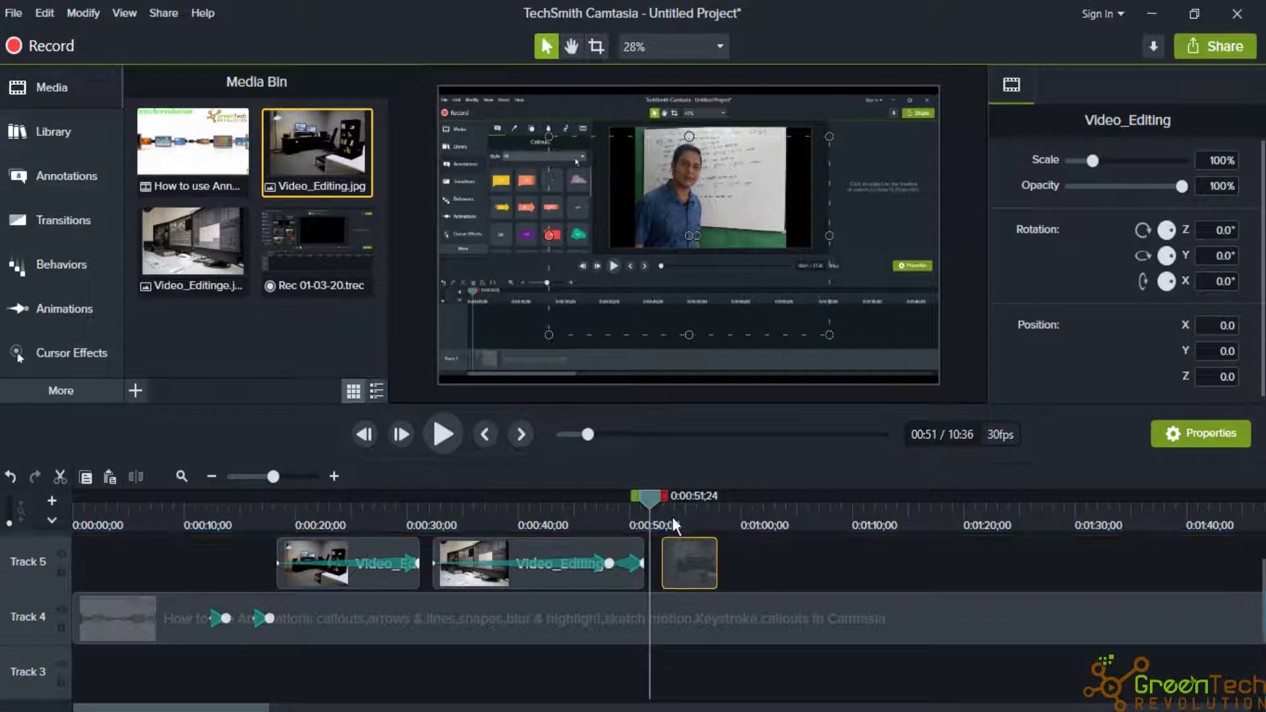
left_click_drag(654, 513, 666, 513)
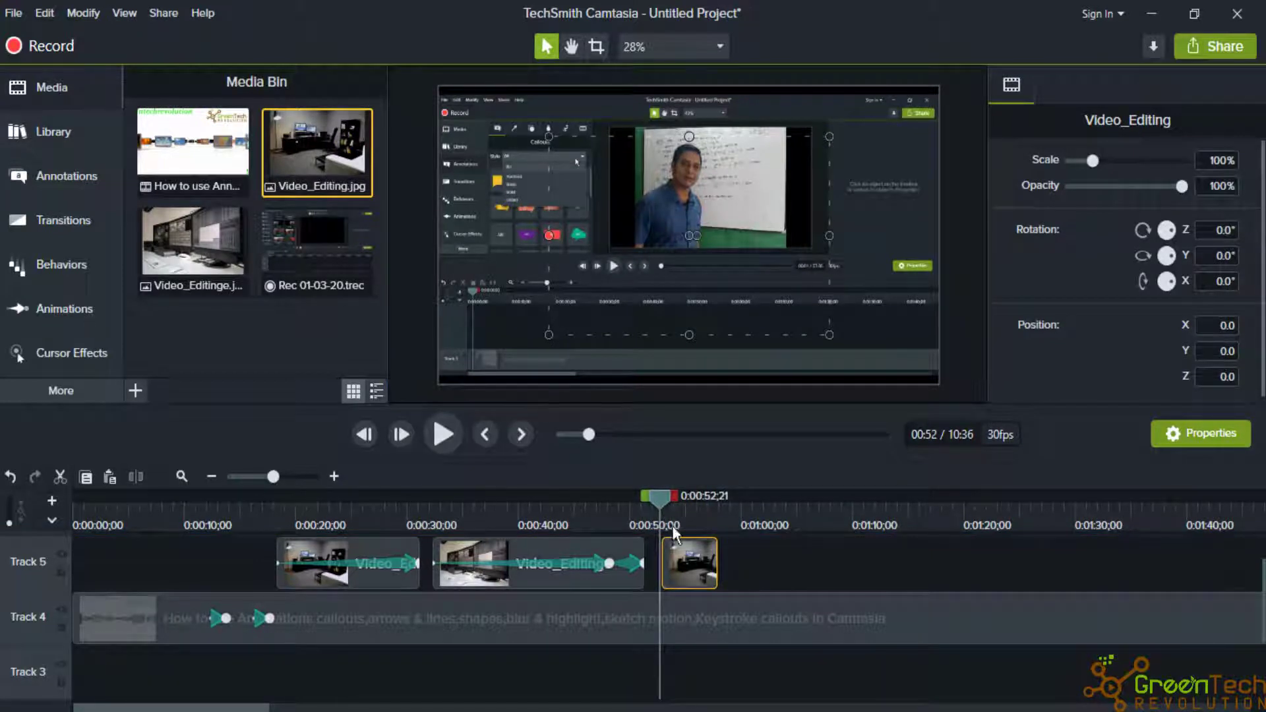
left_click_drag(717, 564, 755, 565)
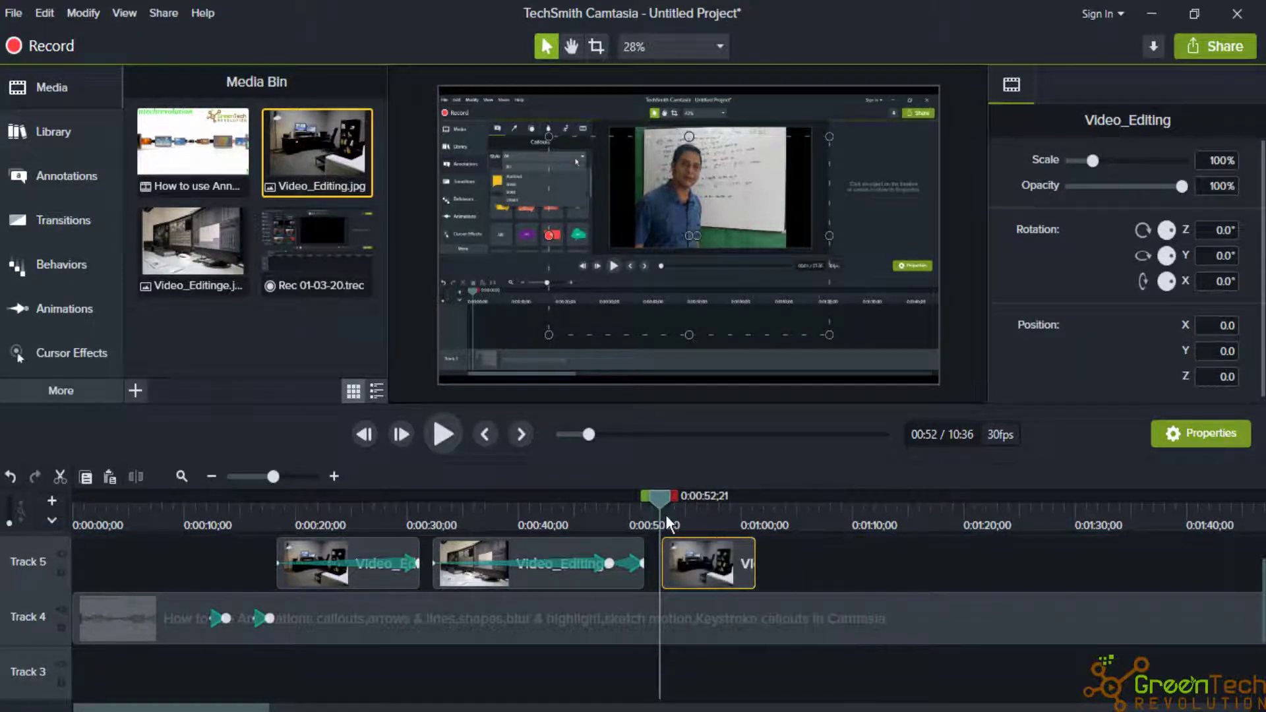
Step: Move the new Video_Editing image to the canvas's lower edge at 0:00:52;28, with its Y position at -842.9
left_click_drag(674, 504, 664, 506)
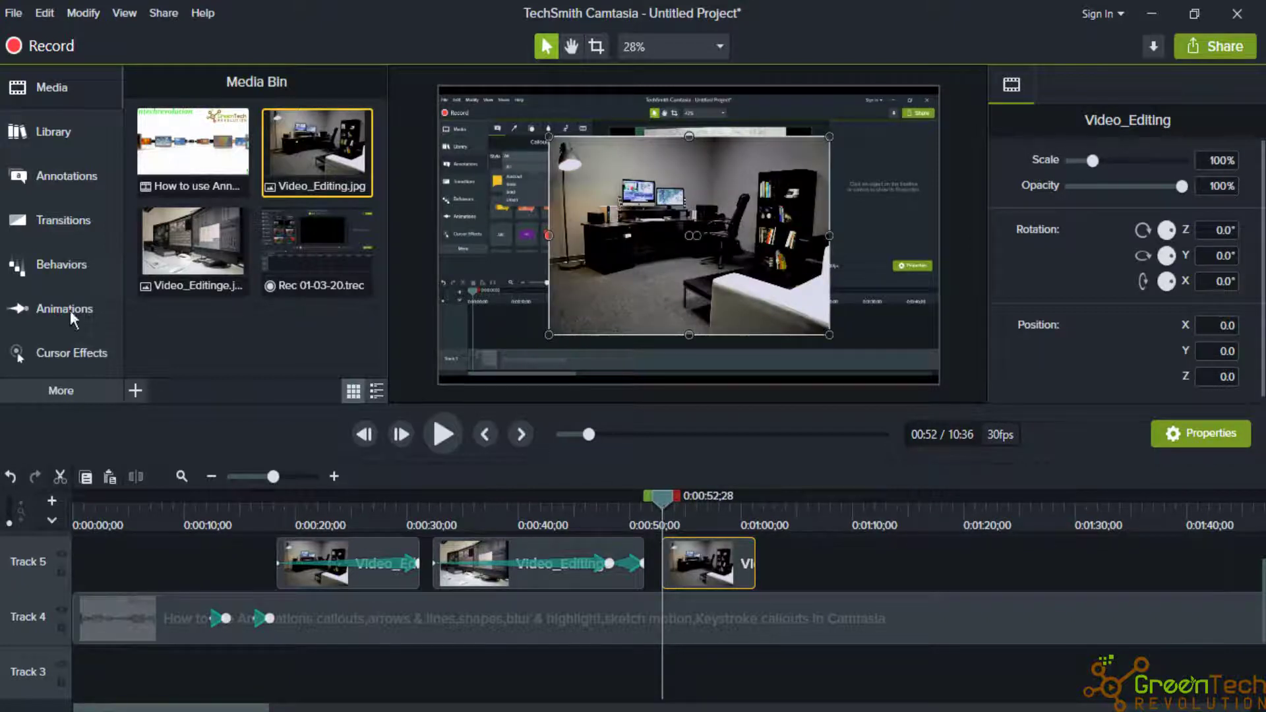
left_click(37, 307)
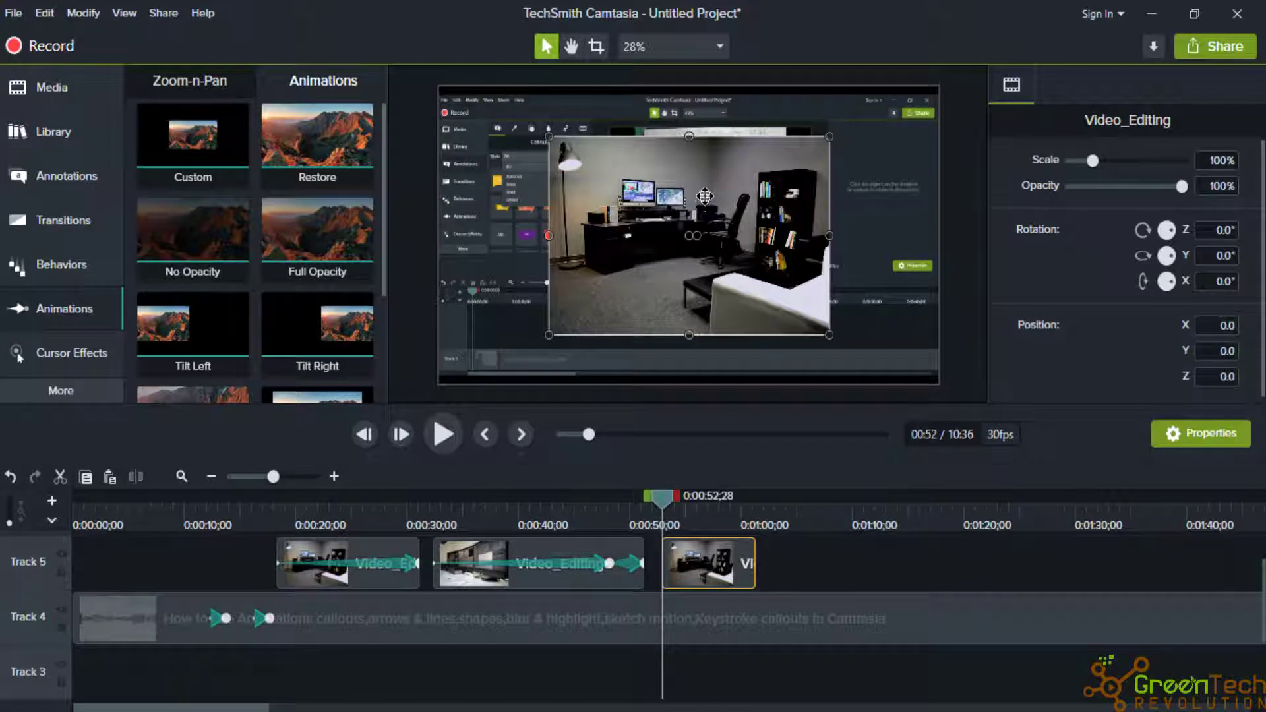
left_click_drag(700, 192, 690, 435)
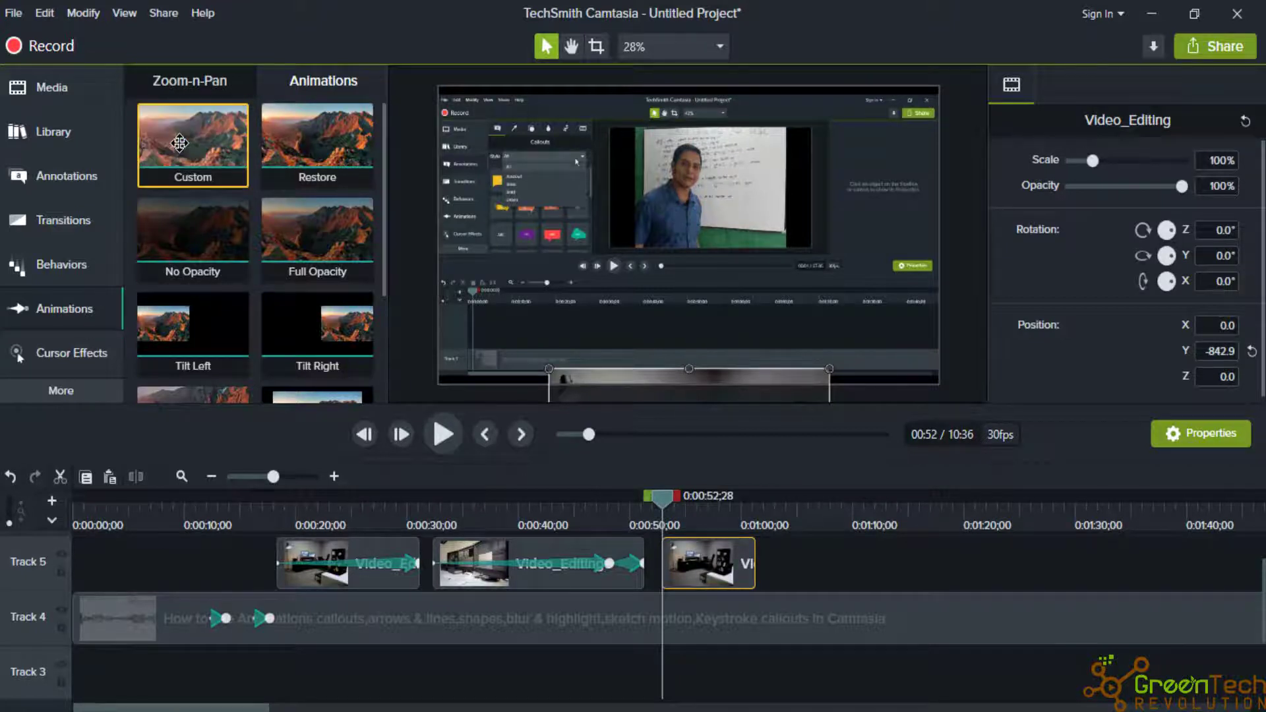
Step: Add a Custom animation across the new Video_Editing clip, ending with the image above the canvas at Y 900
left_click_drag(179, 151, 742, 577)
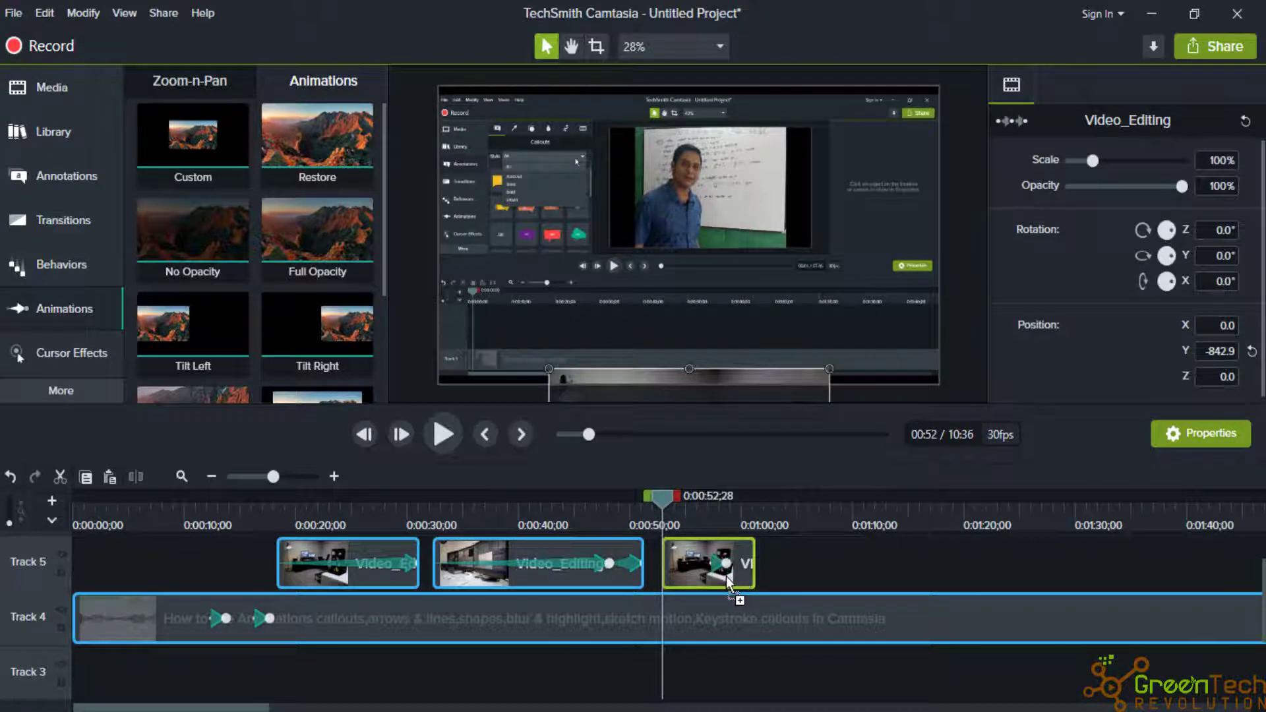
left_click_drag(725, 574, 649, 569)
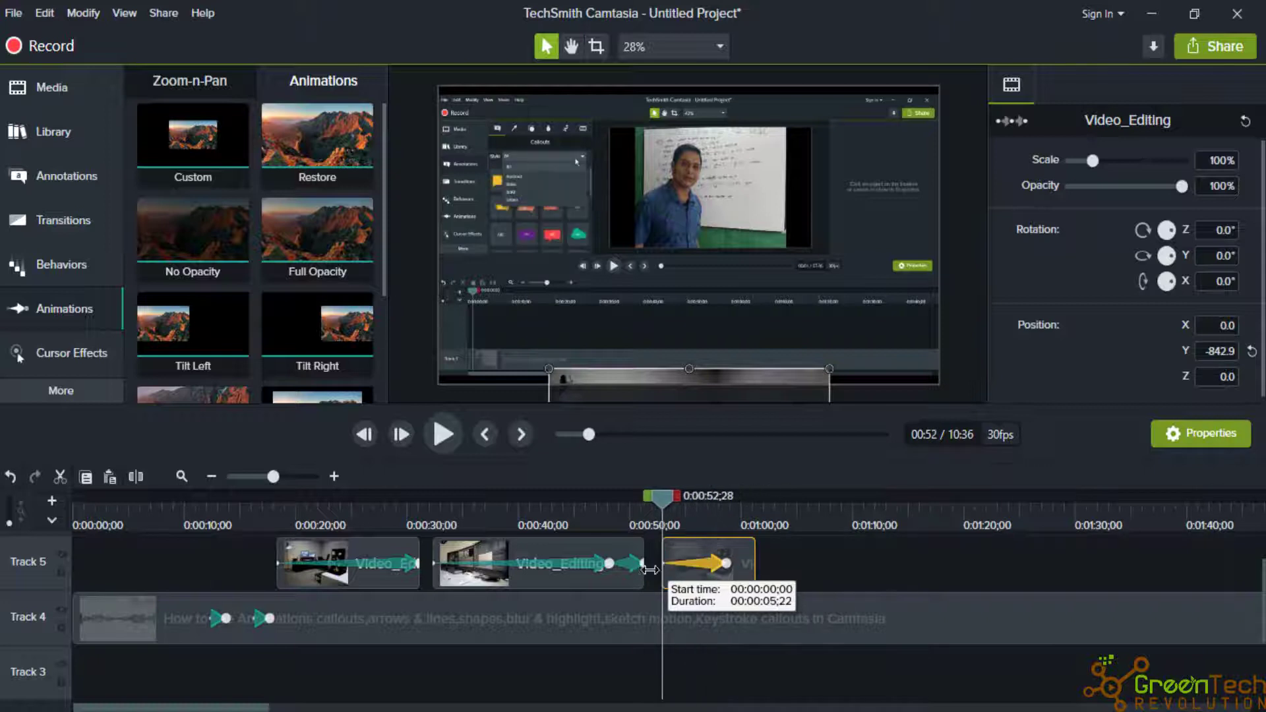
left_click_drag(725, 566, 747, 565)
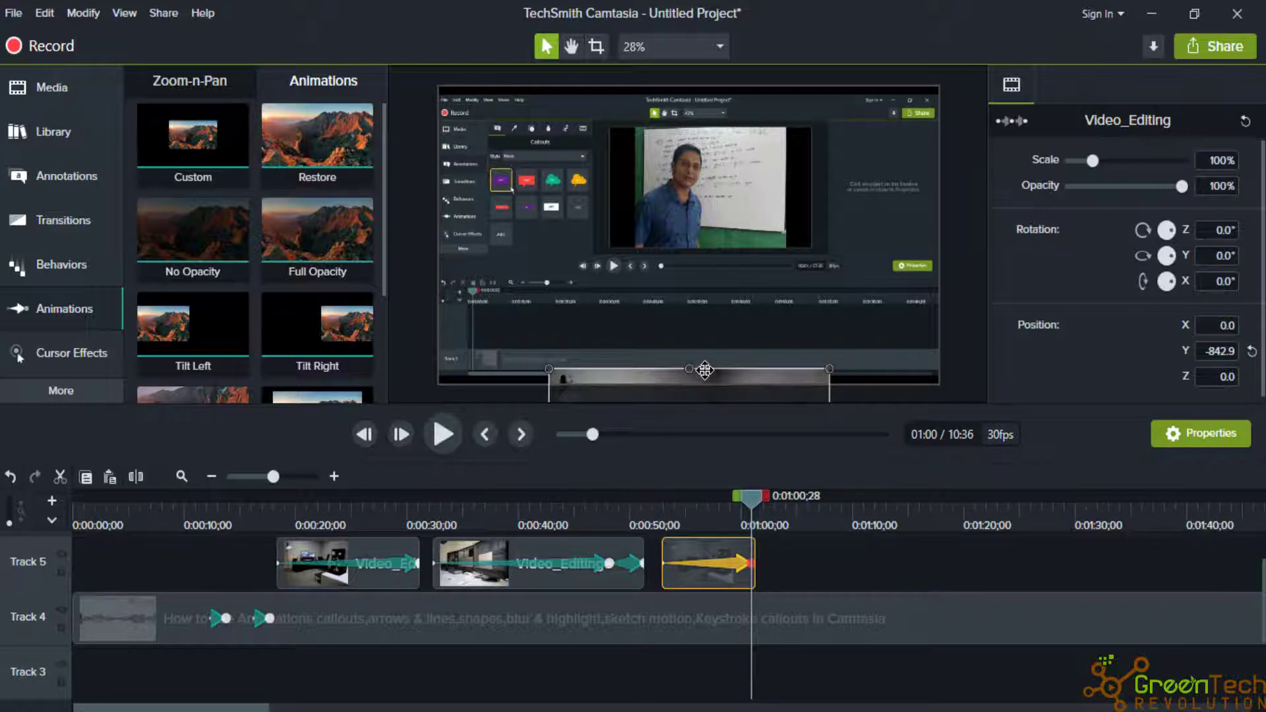
left_click_drag(707, 376, 710, 74)
left_click_drag(705, 215, 711, 34)
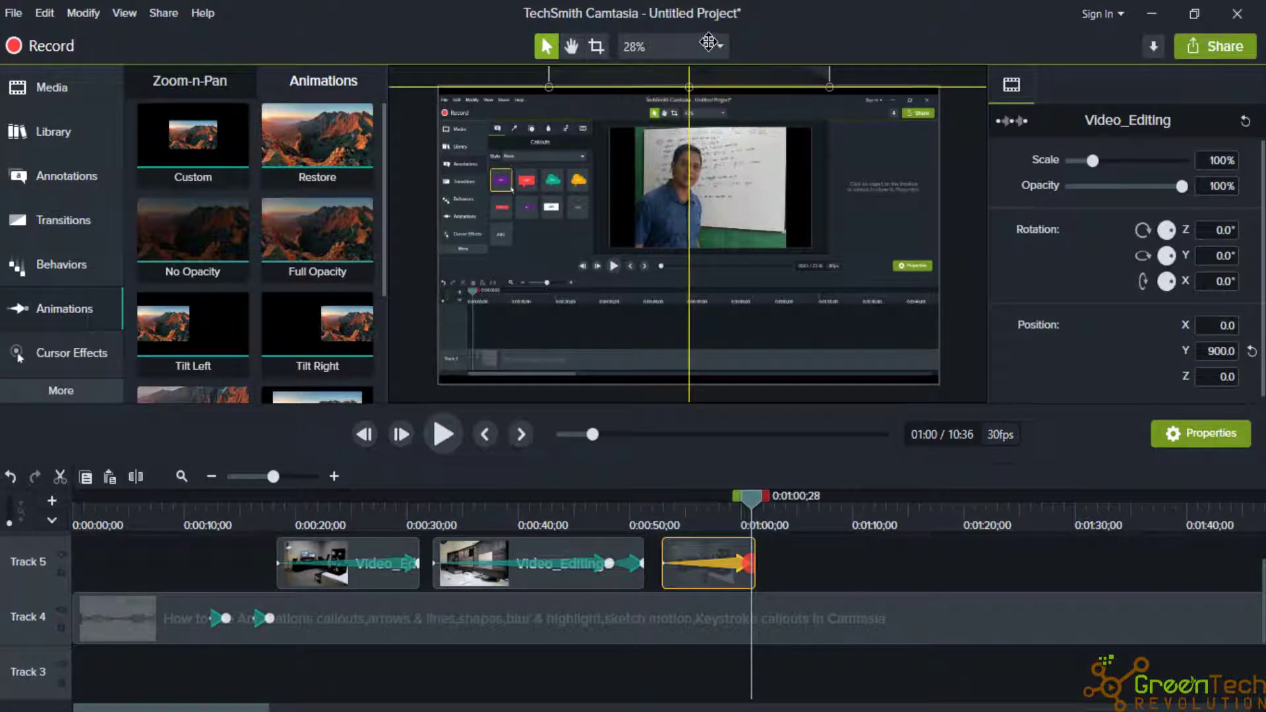
Step: Play back the upward Custom animation of the Video_Editing clip from 0:00:52;23
left_click_drag(753, 496, 662, 523)
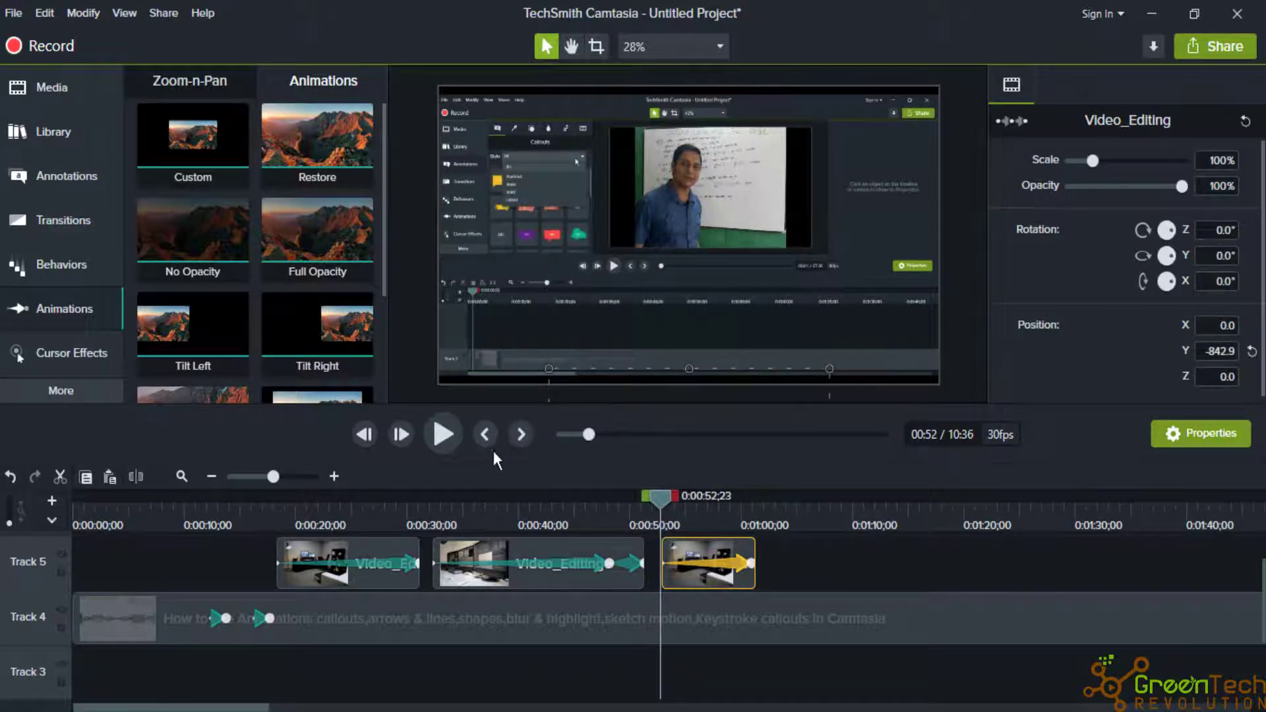
left_click(446, 436)
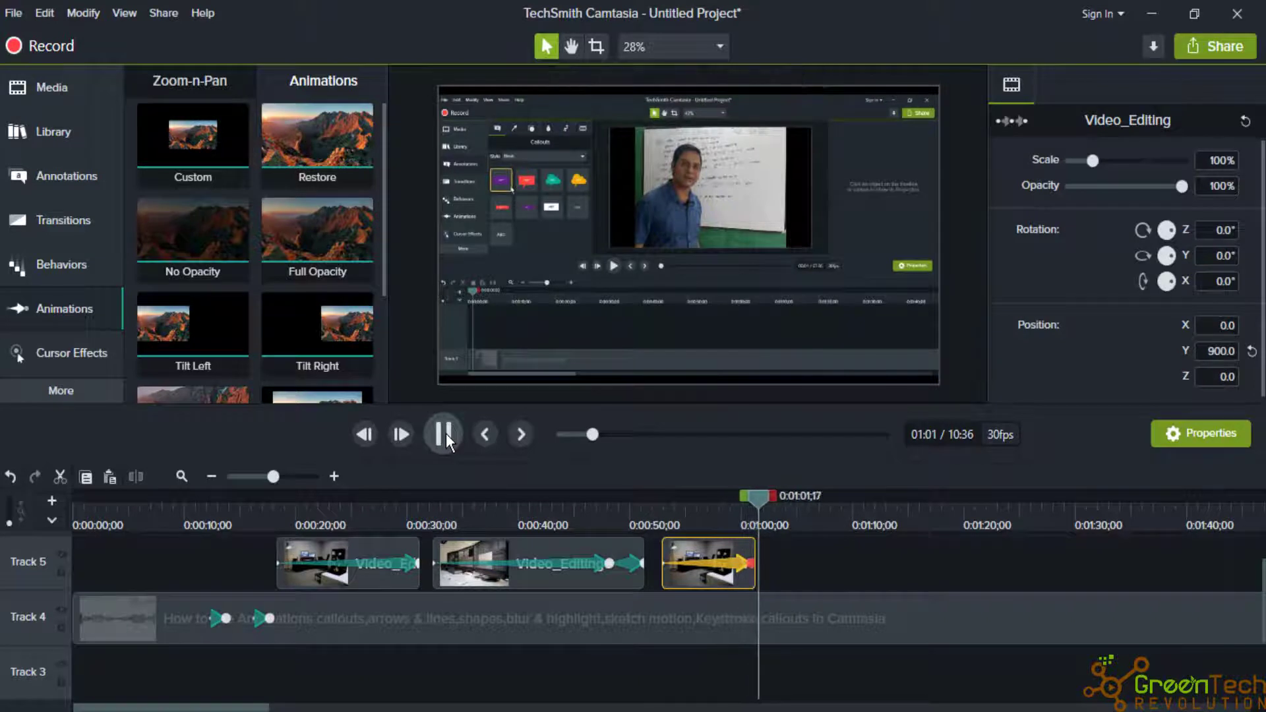
left_click(444, 433)
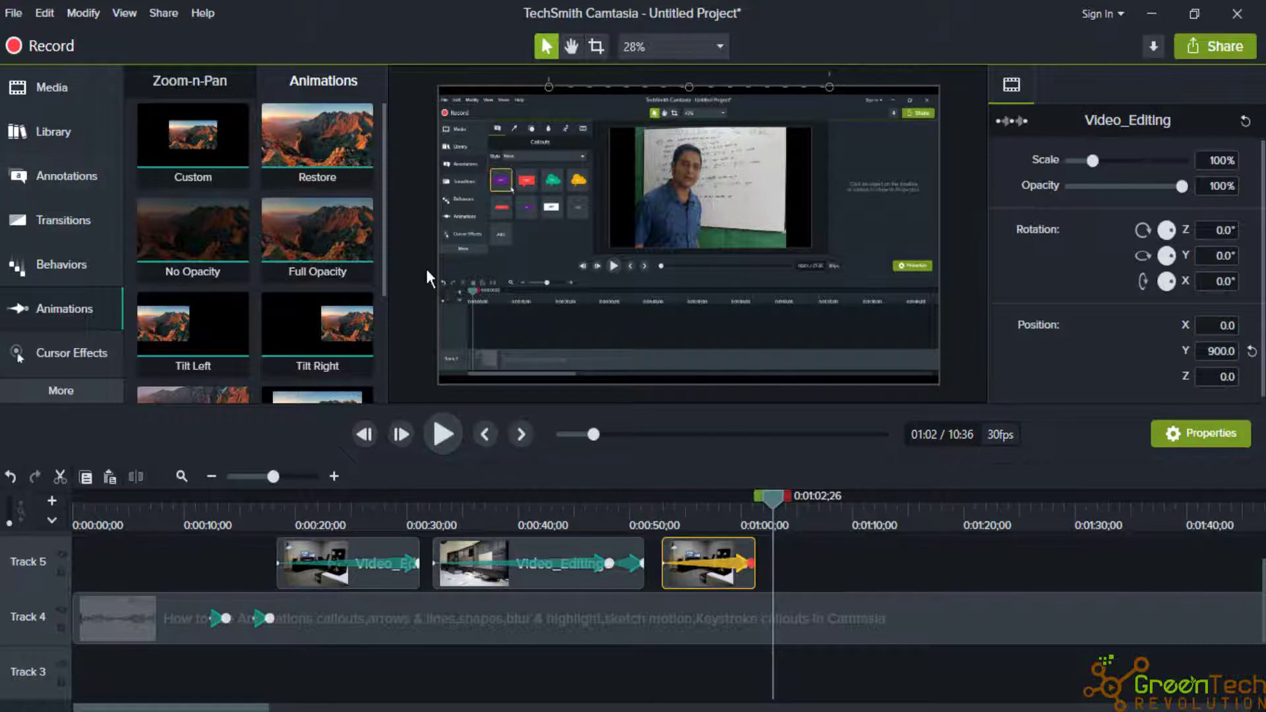
Step: Place Video_Editinge.jpg on Track 5 at 0:01:02;26 and move the image to the canvas's right edge at X 1,514.3, Y 0
left_click(42, 92)
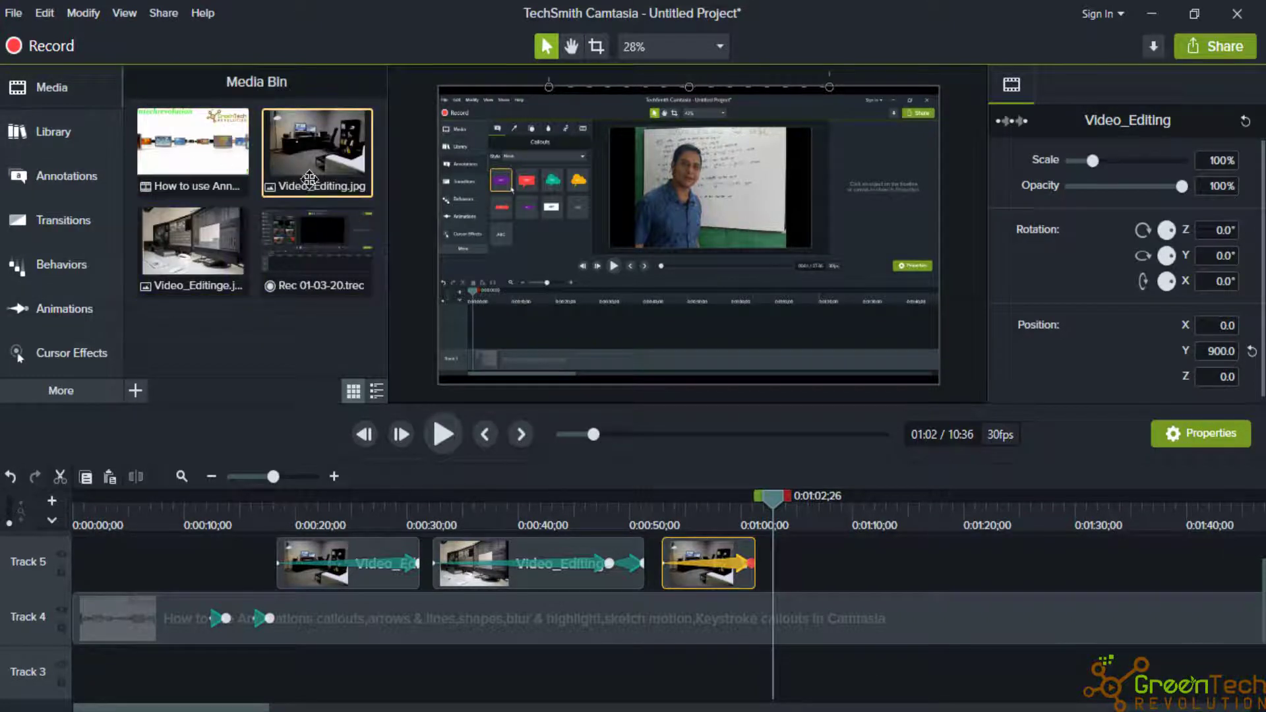
left_click_drag(192, 244, 782, 592)
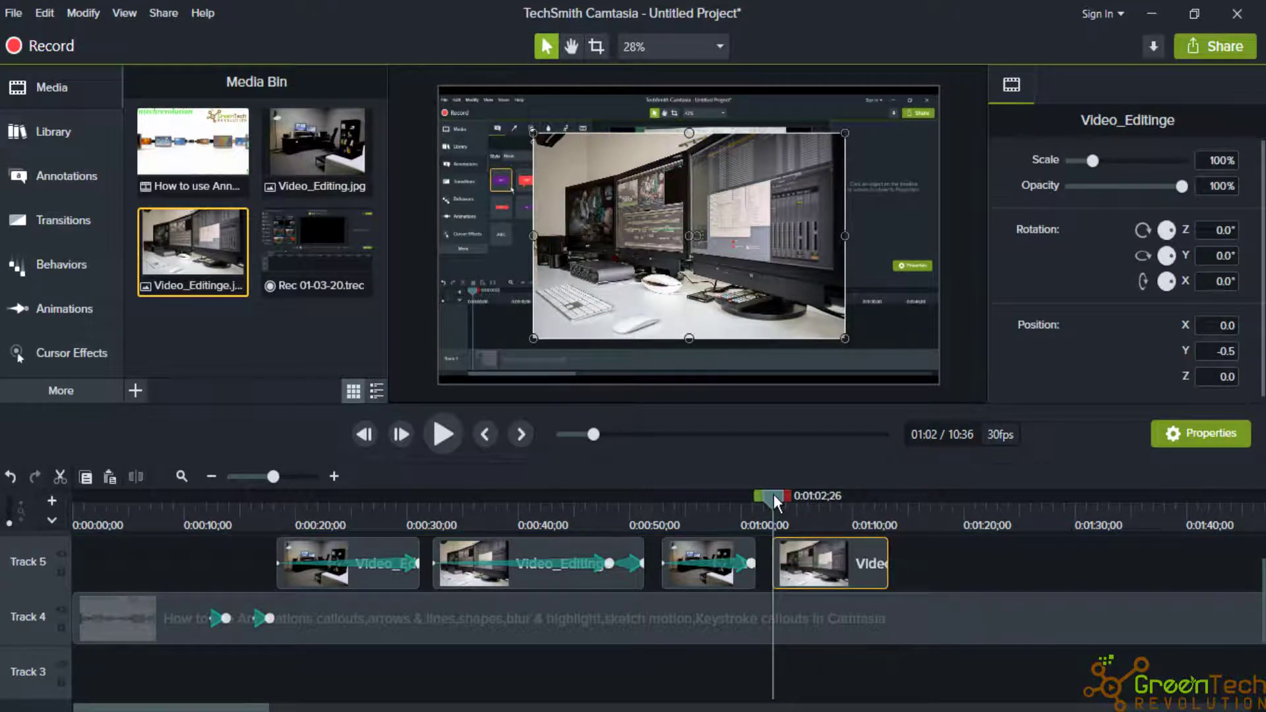
left_click_drag(611, 226, 1004, 220)
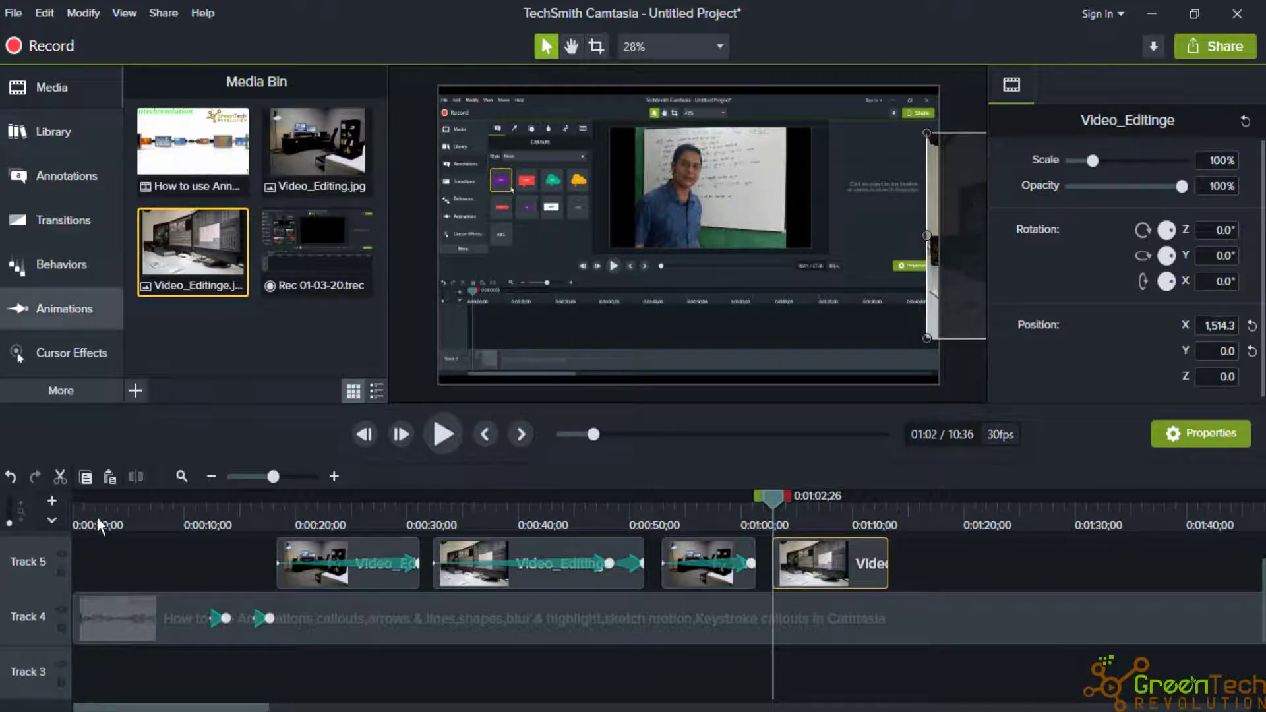
Step: Add a Custom animation across the last Video_Editinge clip, ending with the image off the canvas's left side at X -1,560, Y -78.6
left_click(51, 183)
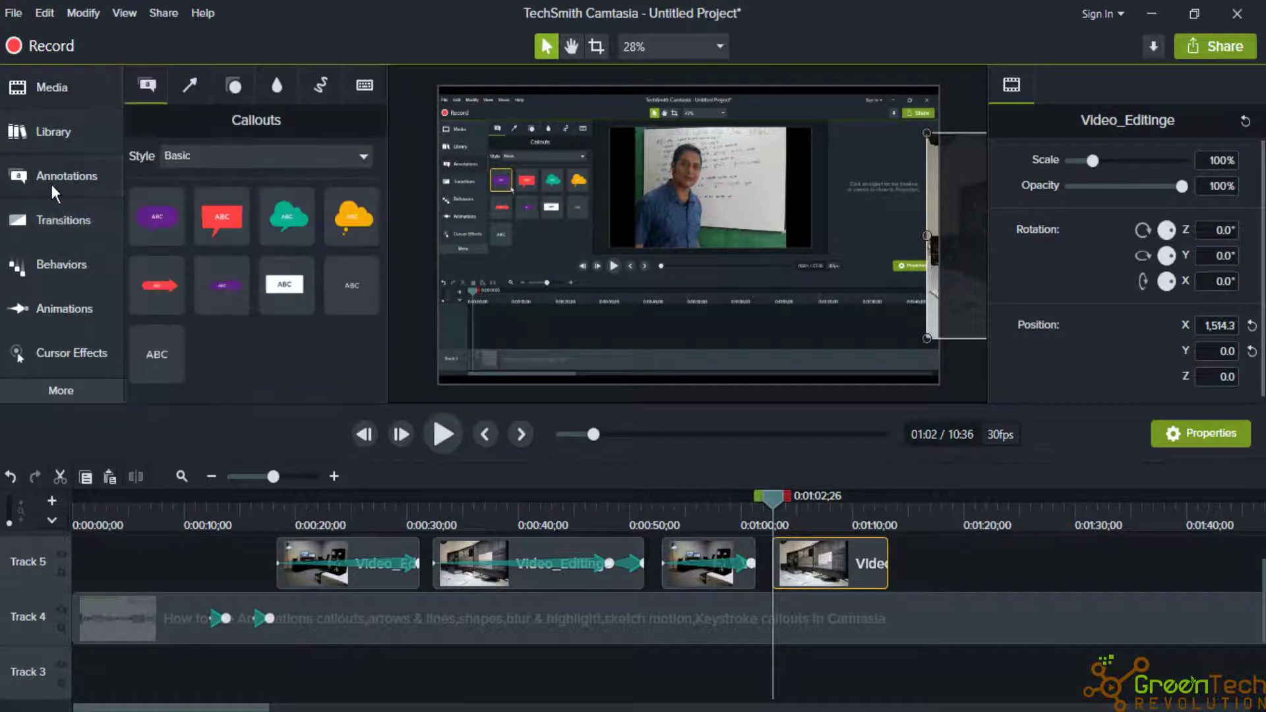
left_click(54, 307)
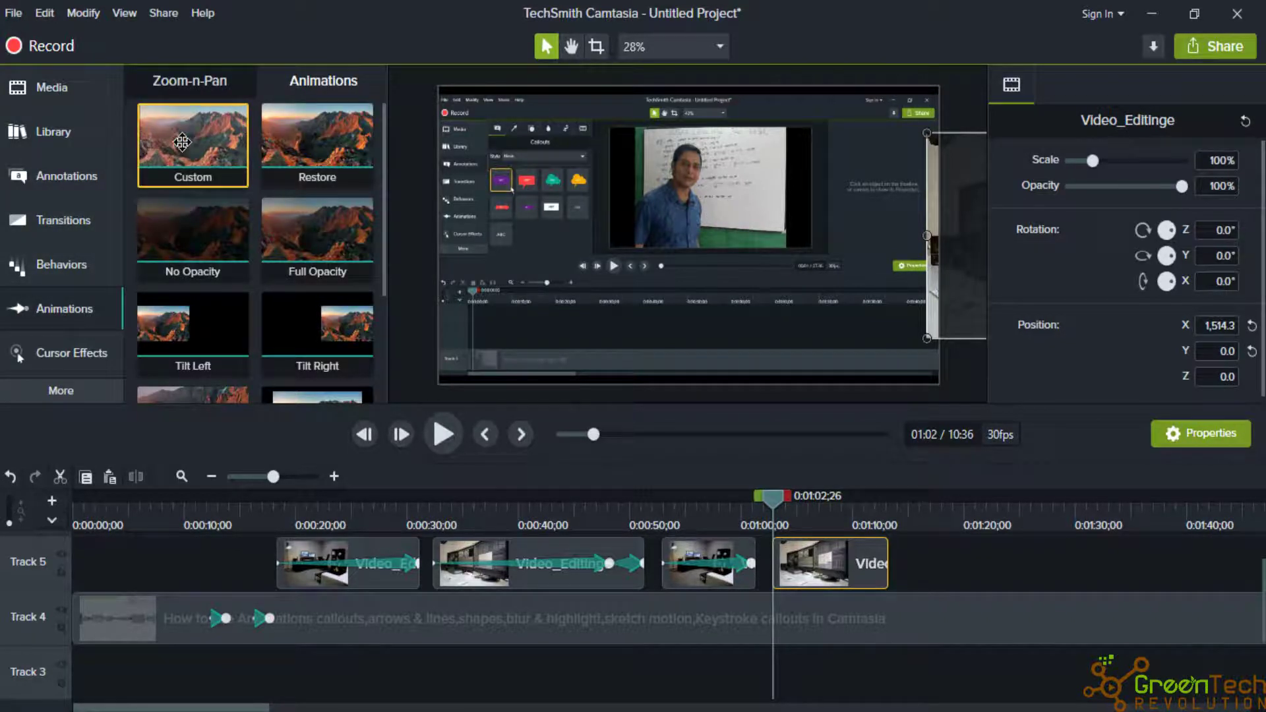
left_click_drag(182, 141, 774, 562)
left_click_drag(850, 566, 892, 572)
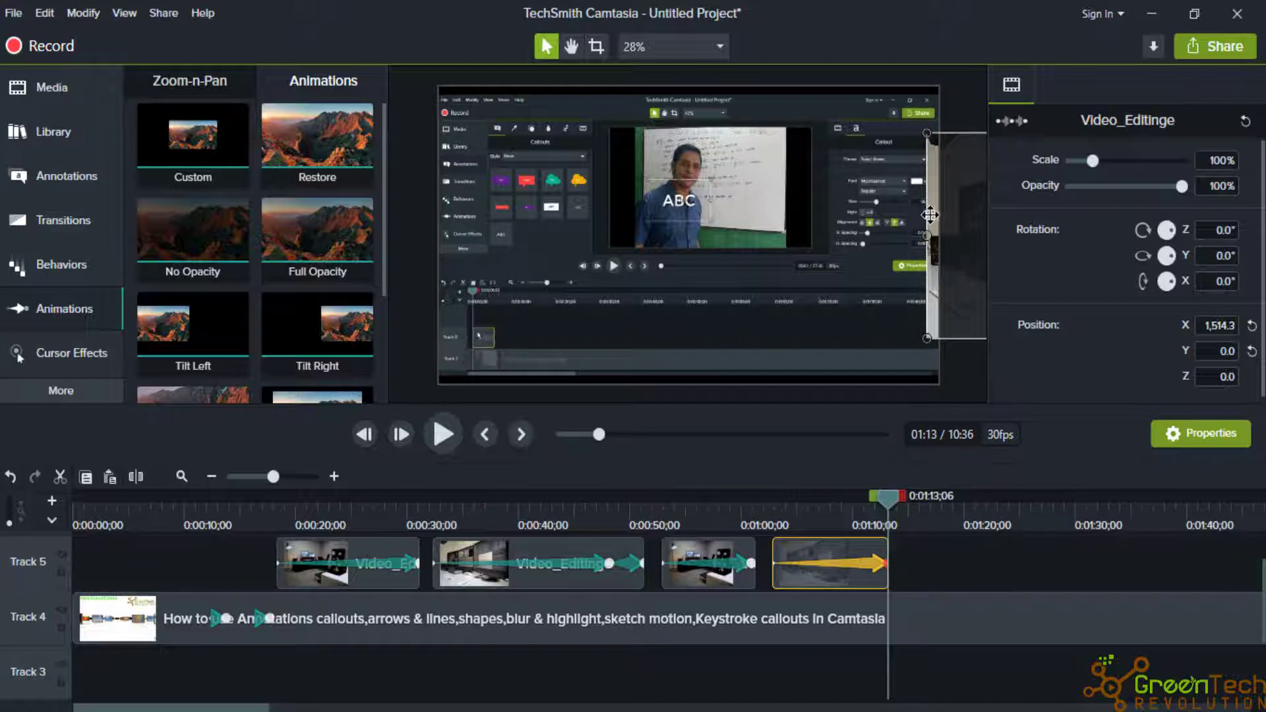
left_click_drag(930, 215, 112, 236)
Step: Play back the right-to-left Custom animation of the last Video_Editinge clip
left_click_drag(886, 493, 774, 503)
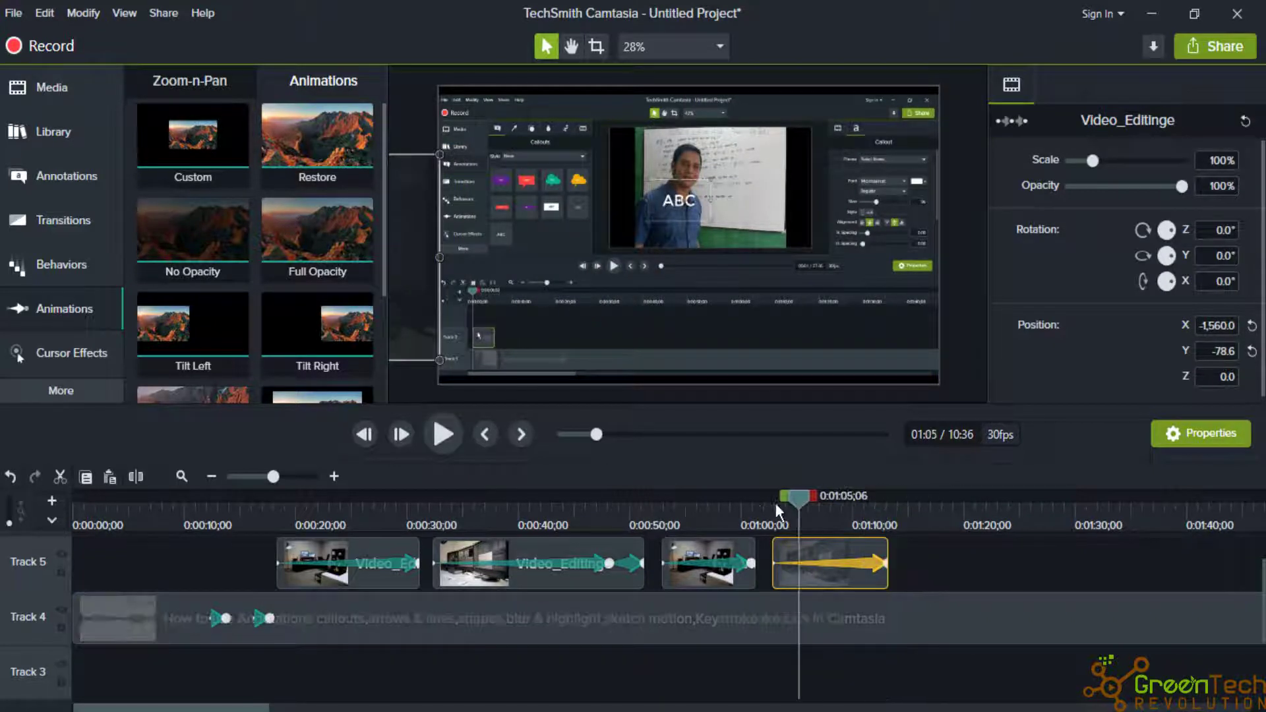
left_click(445, 433)
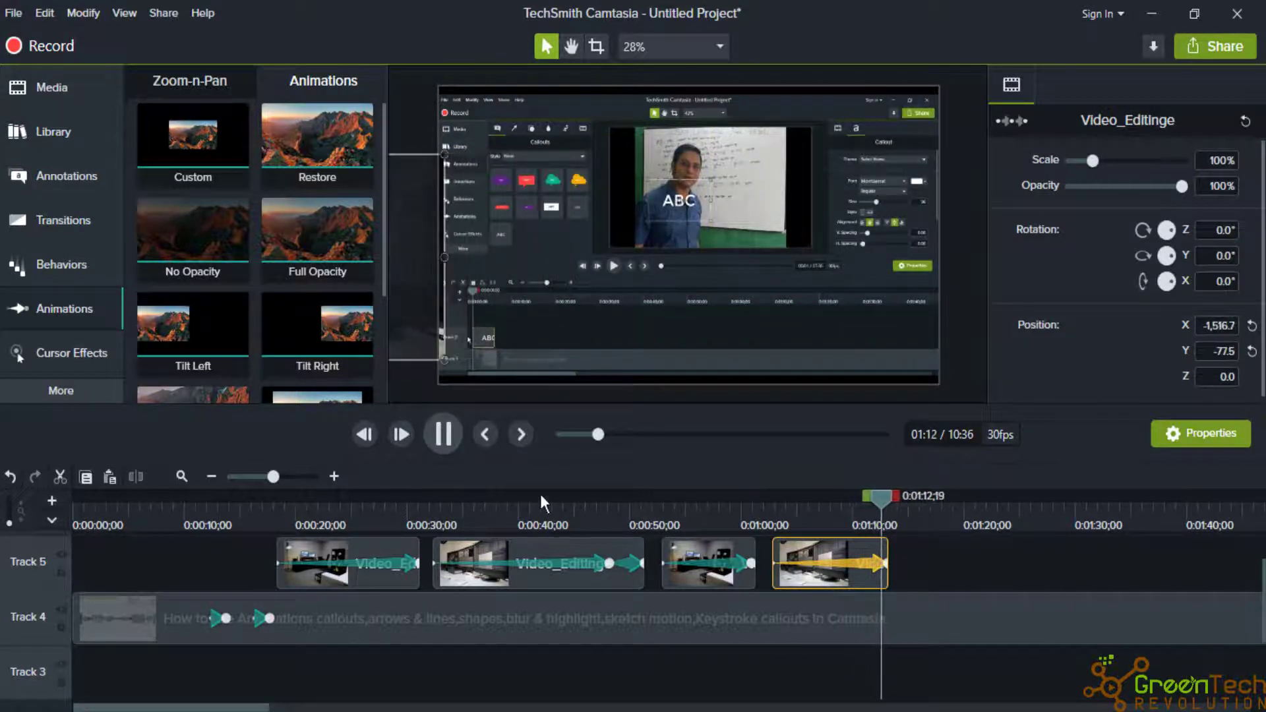
key("space")
Step: Extend the last Video_Editinge clip and its Custom animation to about 0:01:21 and play them back from 0:01:02;25
left_click_drag(900, 565, 973, 565)
left_click_drag(884, 562, 968, 564)
left_click_drag(979, 506, 777, 517)
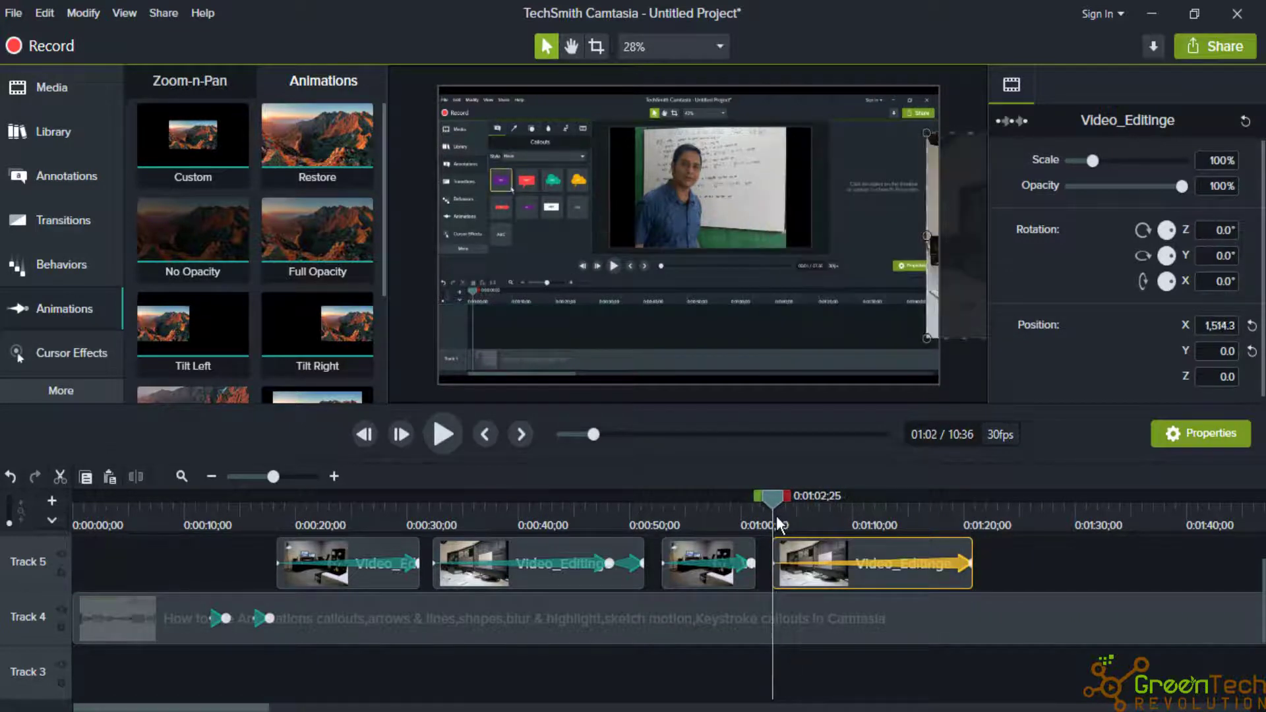
left_click(443, 434)
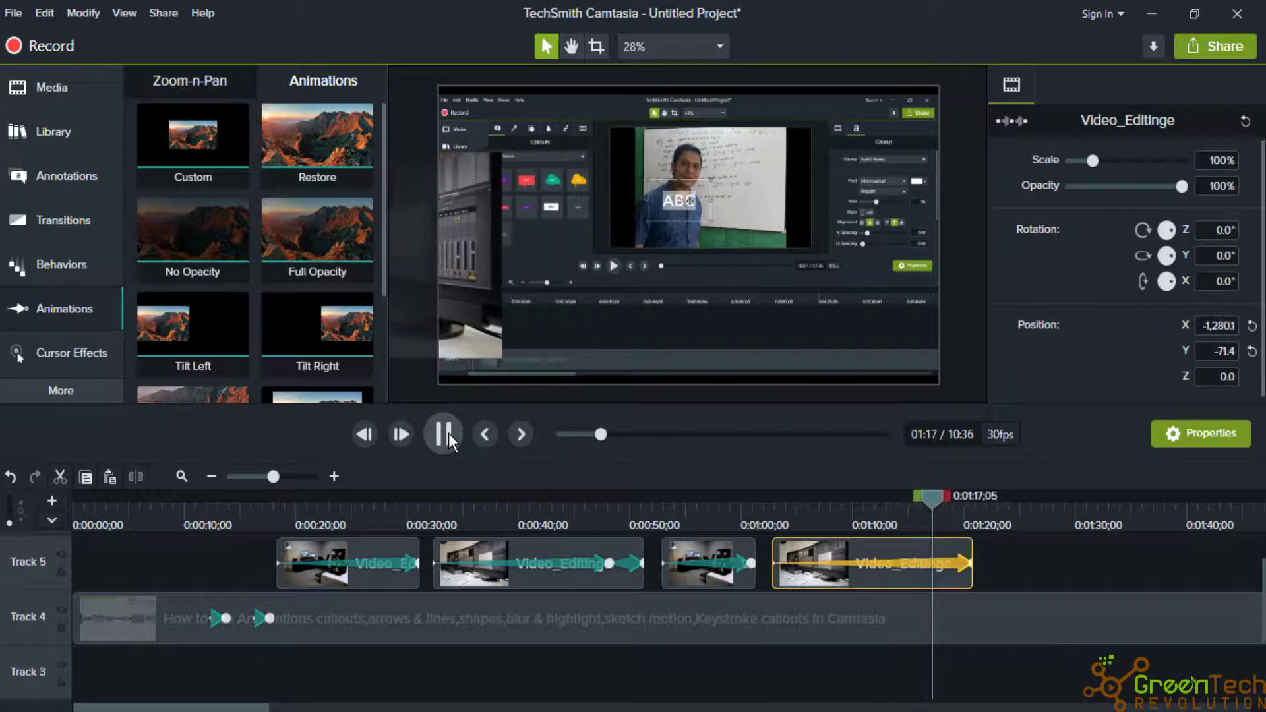
left_click(444, 433)
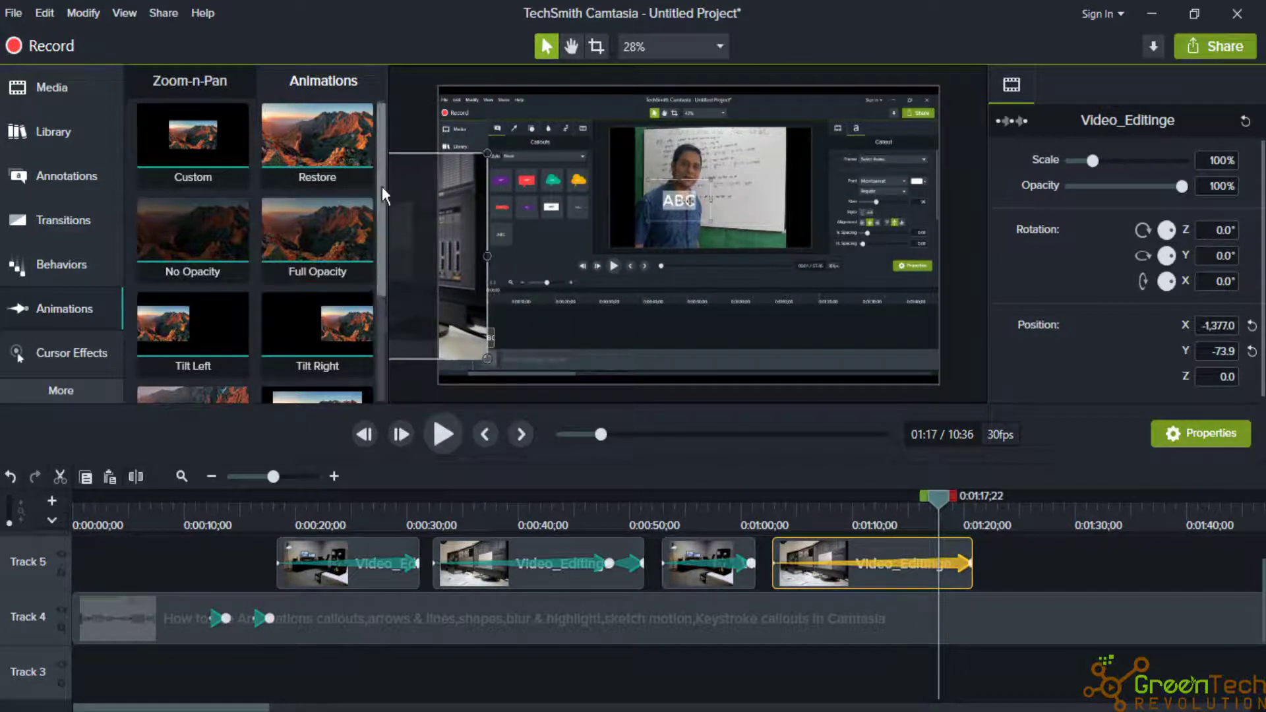
scroll(382, 196, "down", 1)
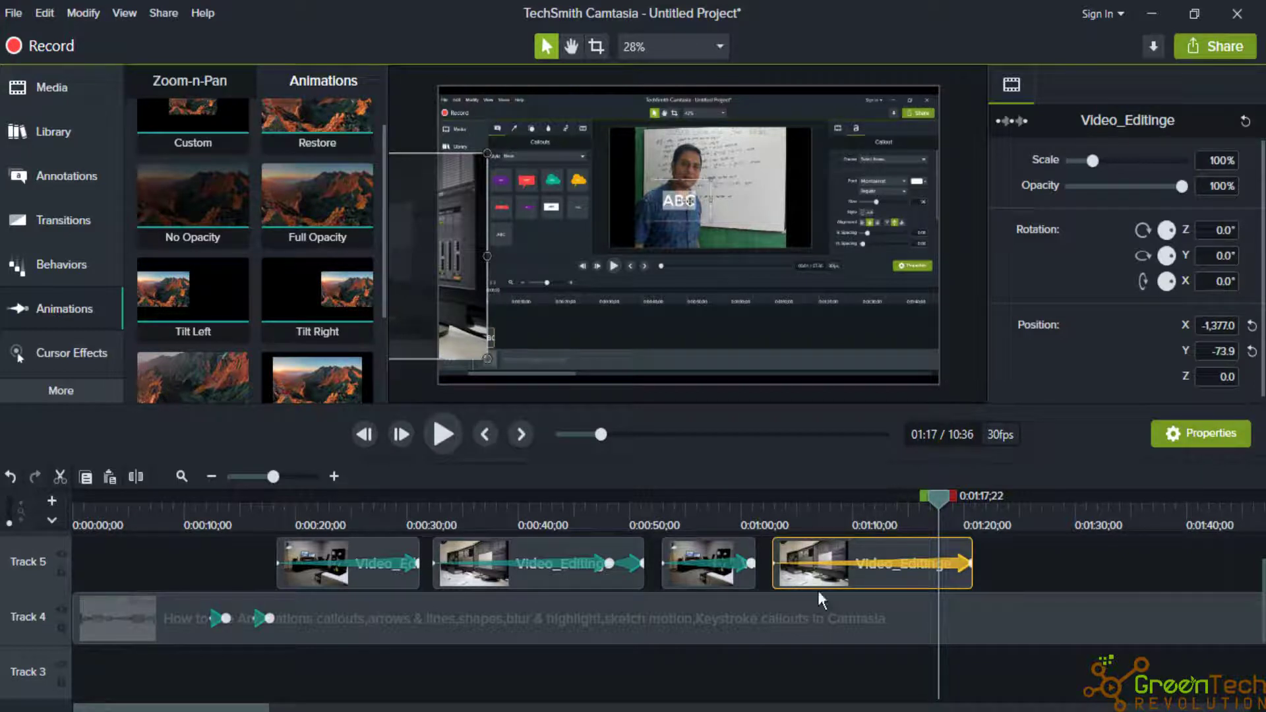
Step: Add a black rectangle shape at 0:01:21;07 and stretch it into a thin bar across the full width of the canvas's bottom
left_click_drag(232, 710, 264, 710)
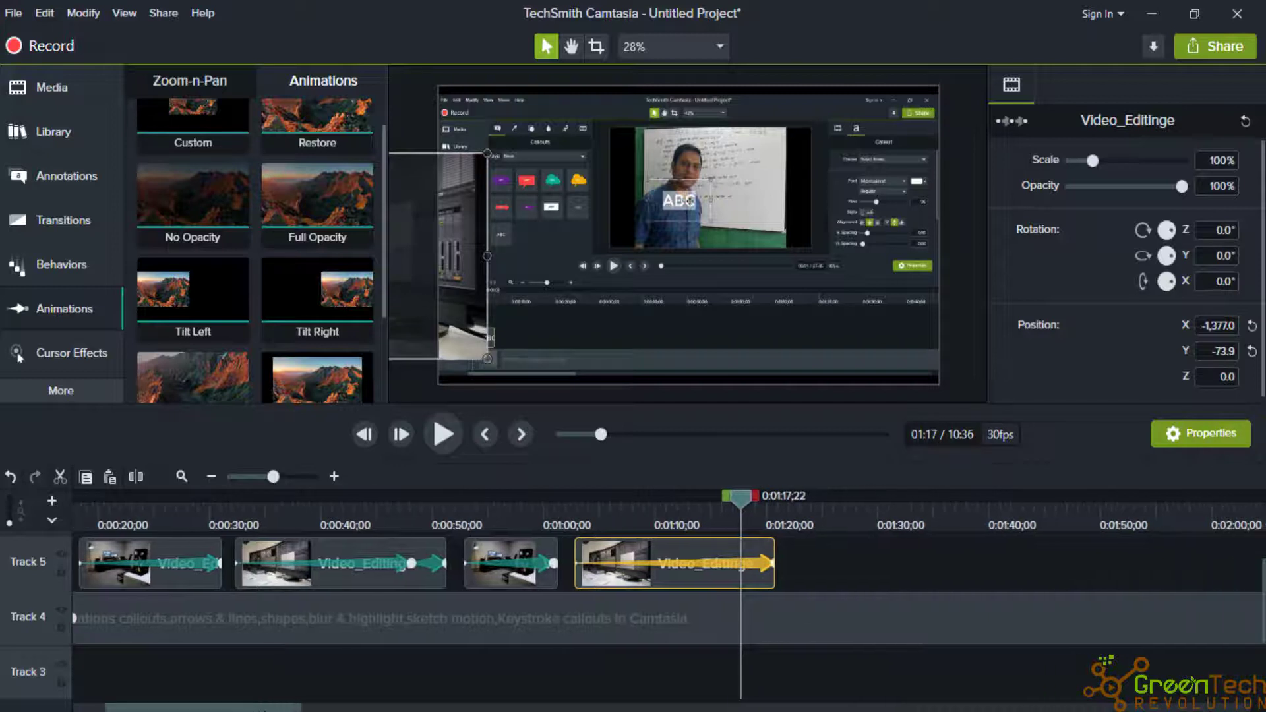
left_click_drag(748, 495, 786, 500)
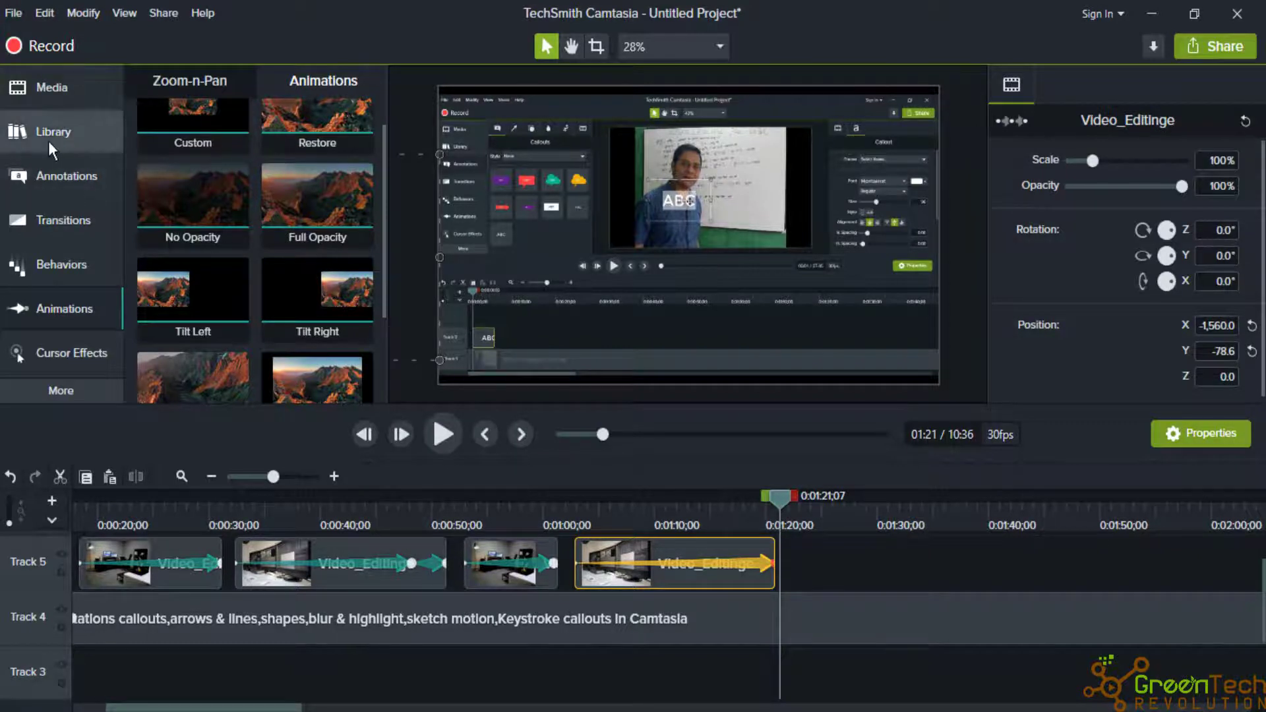
left_click(61, 186)
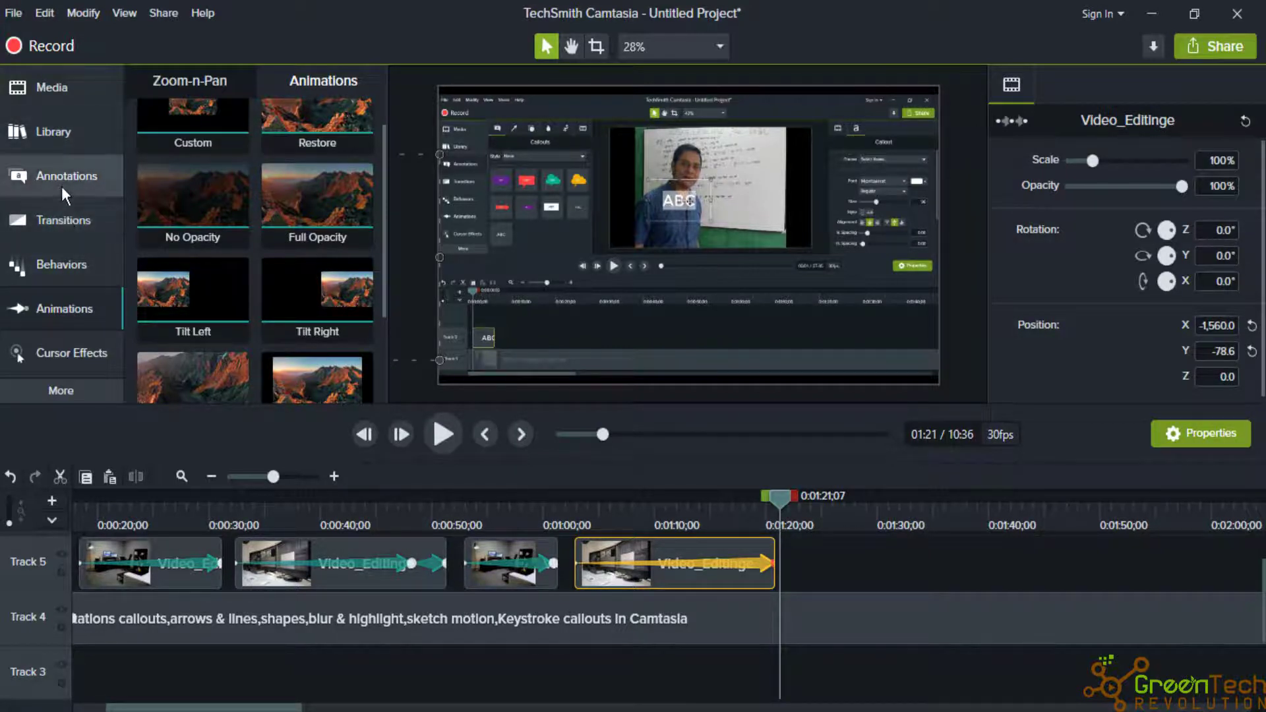
left_click(230, 91)
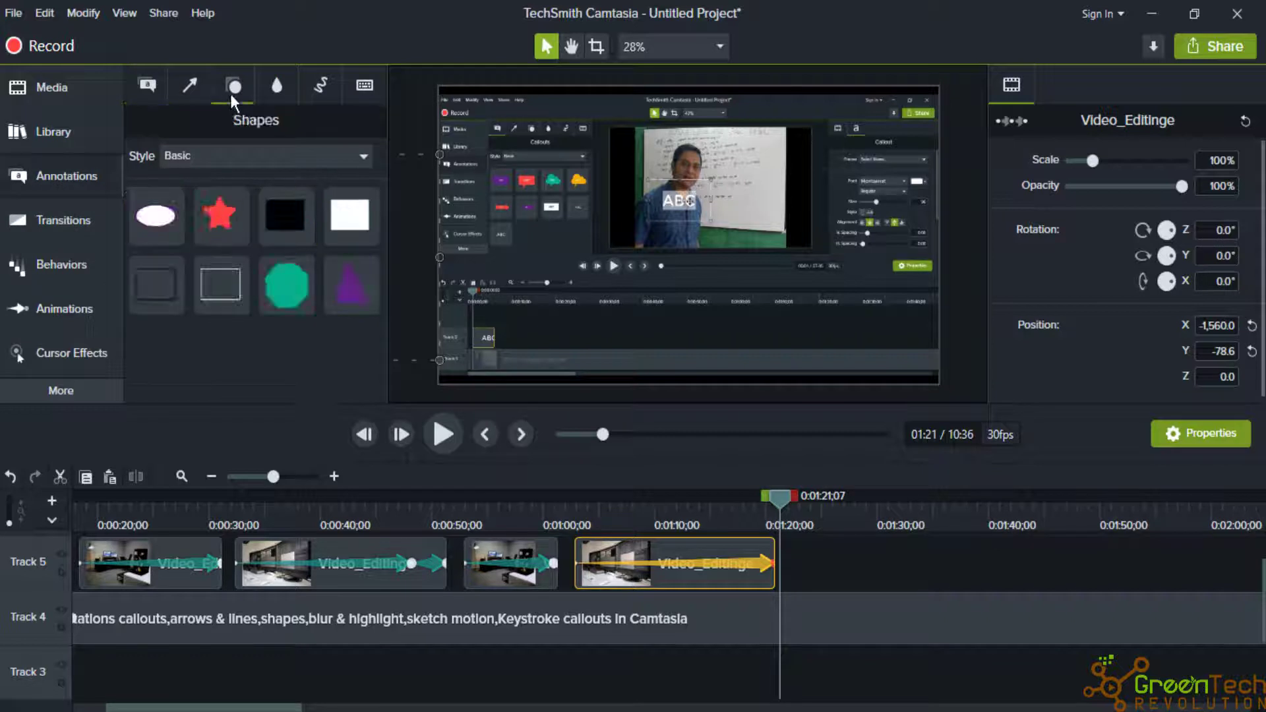
left_click_drag(274, 221, 940, 351)
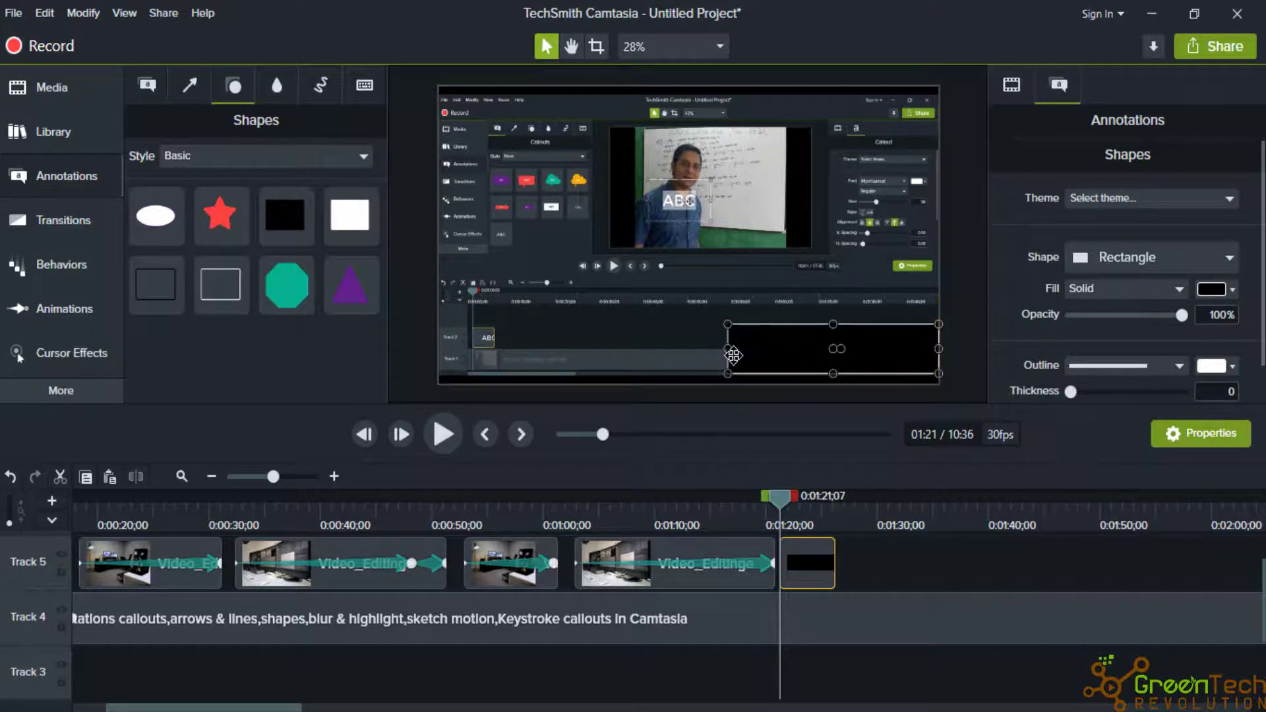
left_click_drag(728, 349, 439, 348)
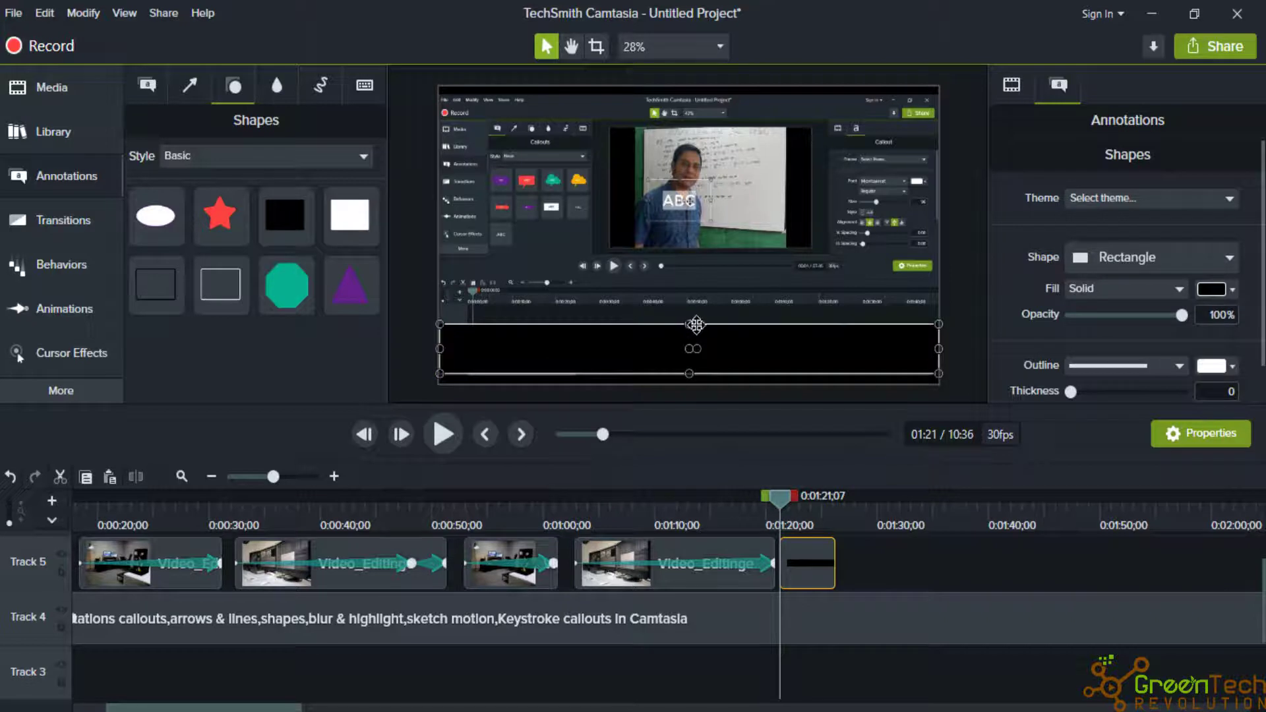
left_click_drag(689, 324, 734, 359)
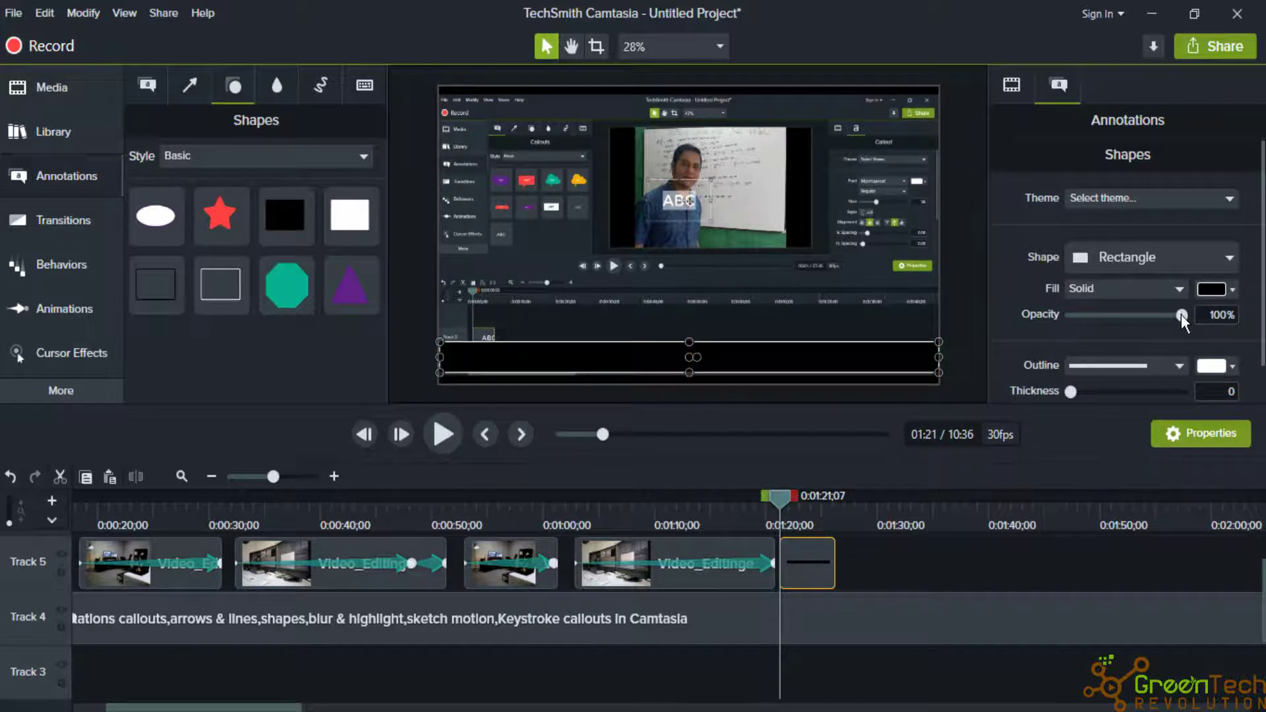
Step: Set the black bar's opacity to 98%
left_click_drag(1178, 314, 1169, 319)
left_click(783, 333)
left_click(712, 363)
left_click_drag(1166, 315, 1177, 318)
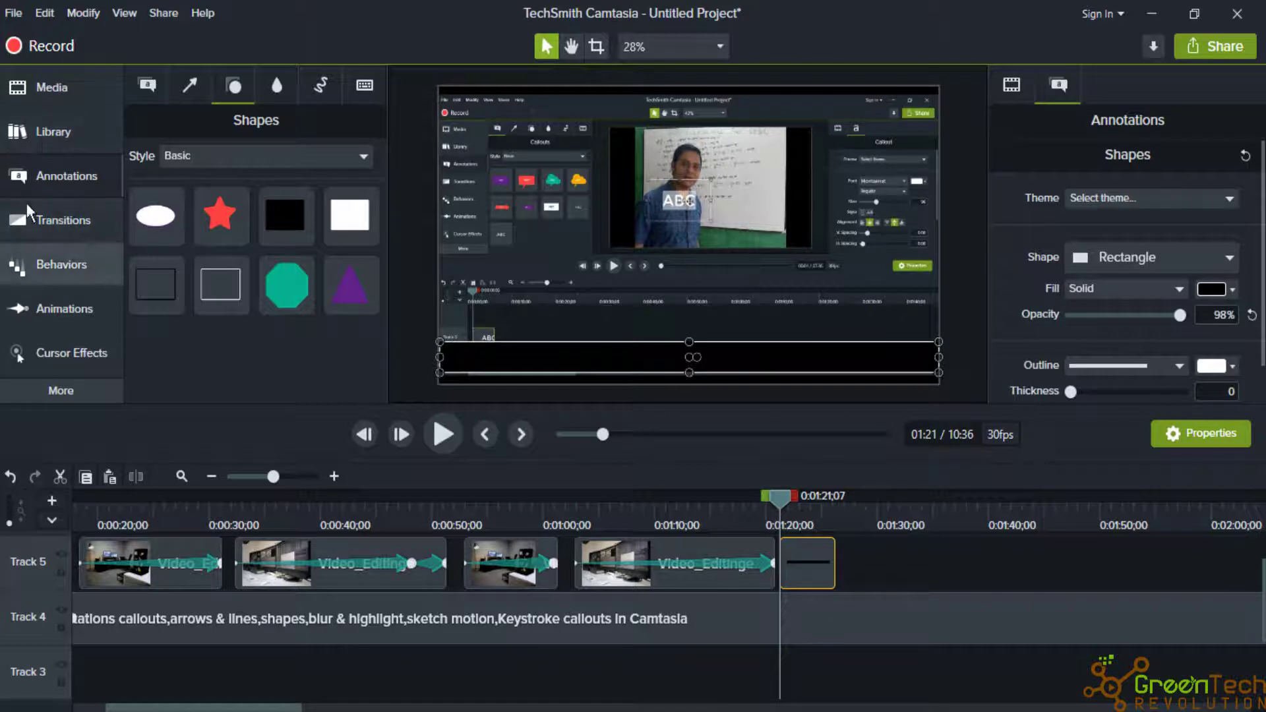
Step: Place a plain white text callout on the black bar and extend the bar's clip to about 0:01:39
left_click(37, 184)
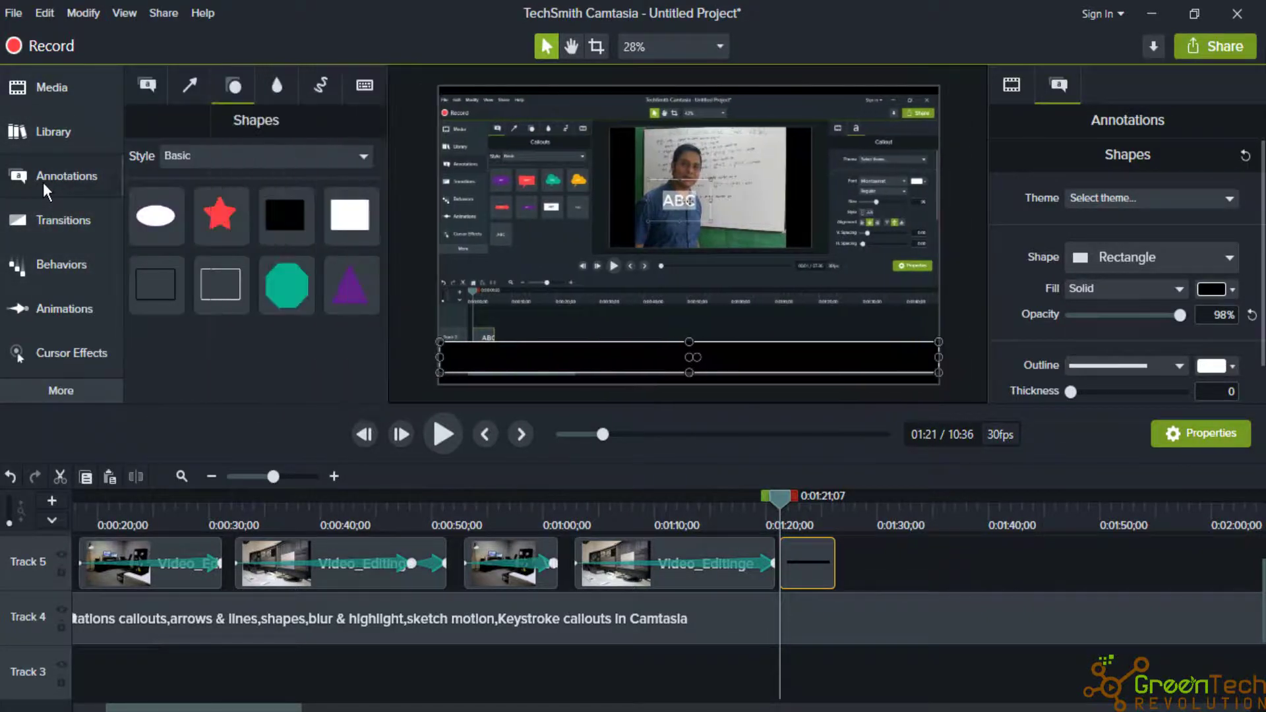
left_click(145, 84)
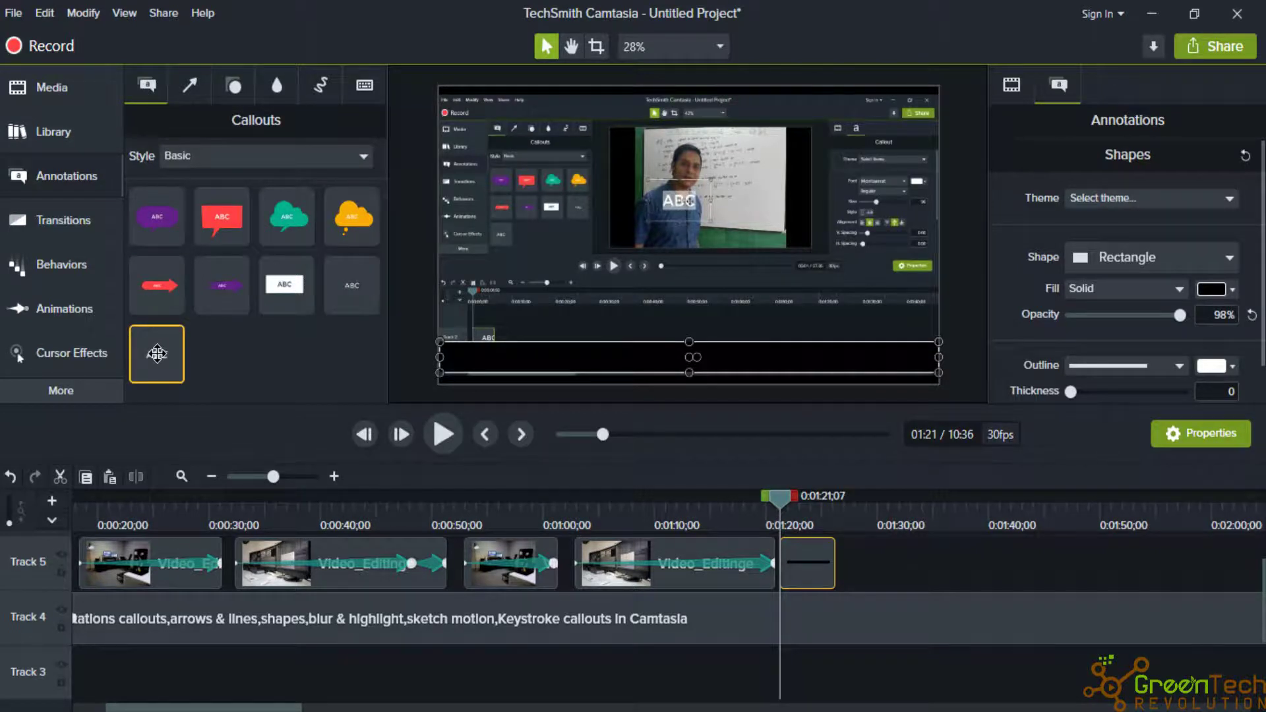
mouse_move(156, 355)
left_mouse_down()
mouse_move(741, 319)
mouse_move(743, 368)
mouse_move(731, 361)
left_mouse_up()
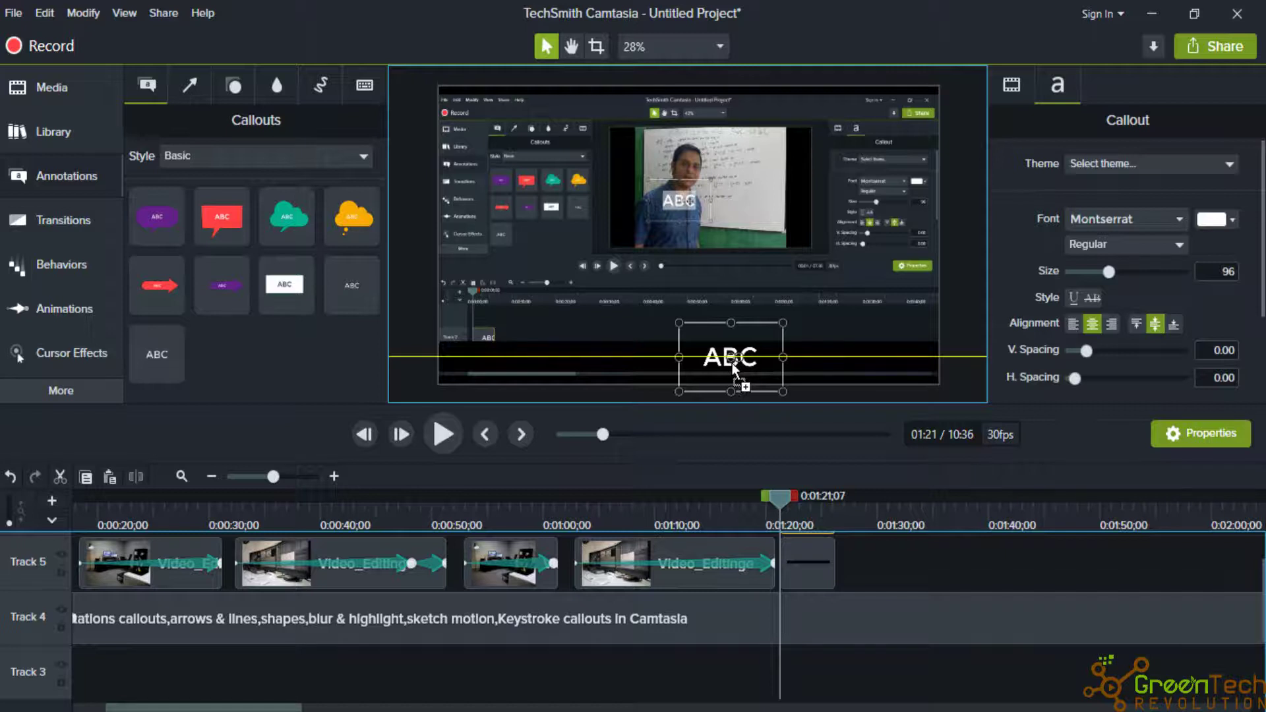
left_click(825, 564)
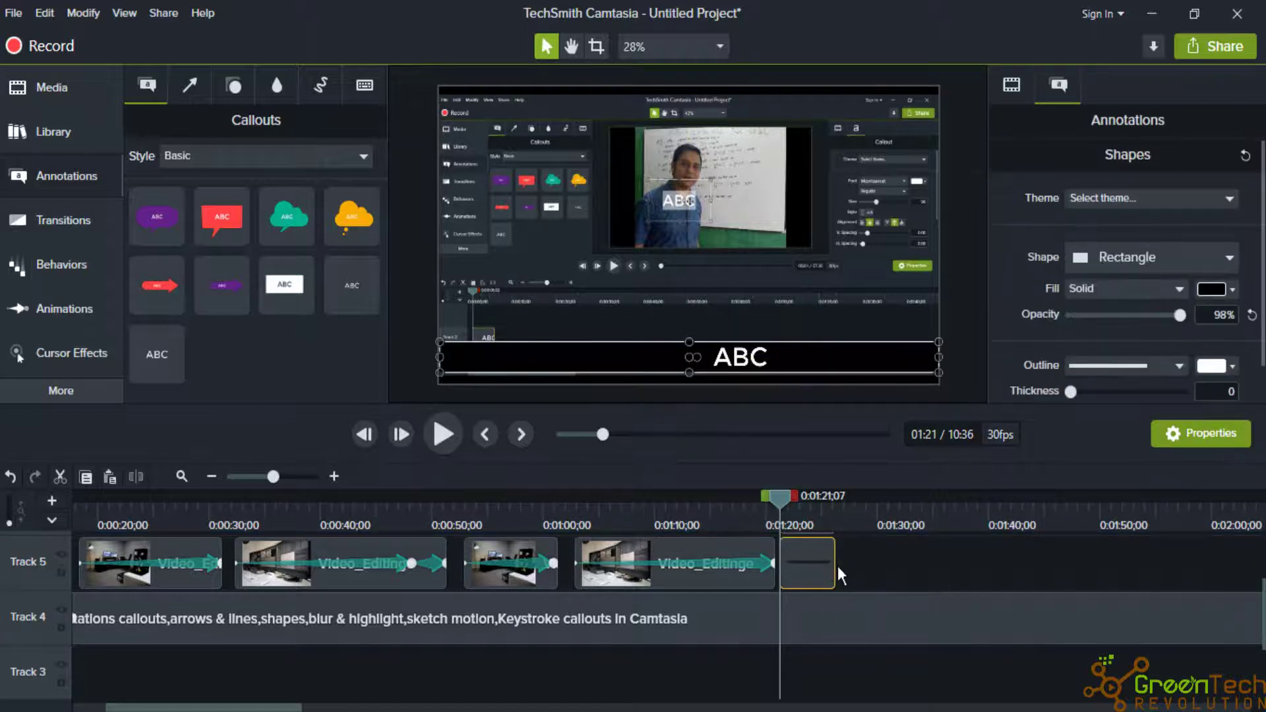
left_click_drag(837, 562, 984, 561)
Step: Replace the callout's text with "ধর্ষণের মামলায় মিরপুর থানার এসআই কারাগারে", widen its box across most of the bar and set the font size to 65
left_click(757, 359)
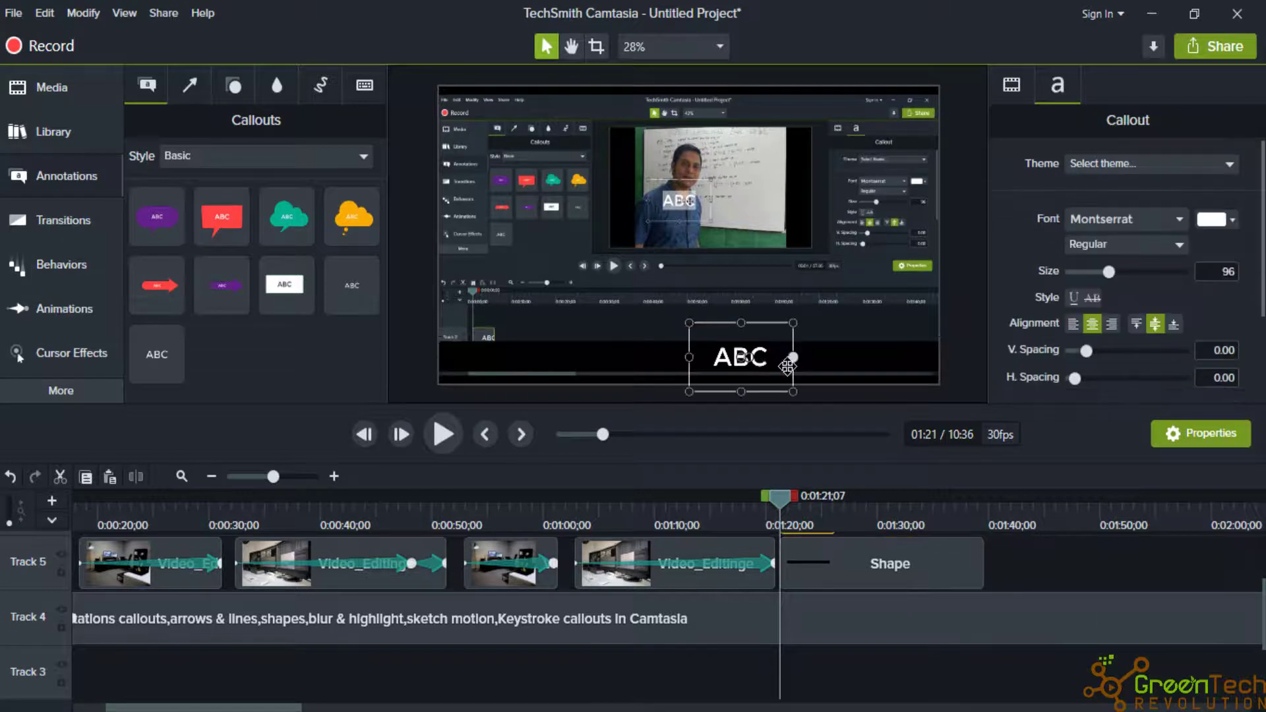
double_click(761, 357)
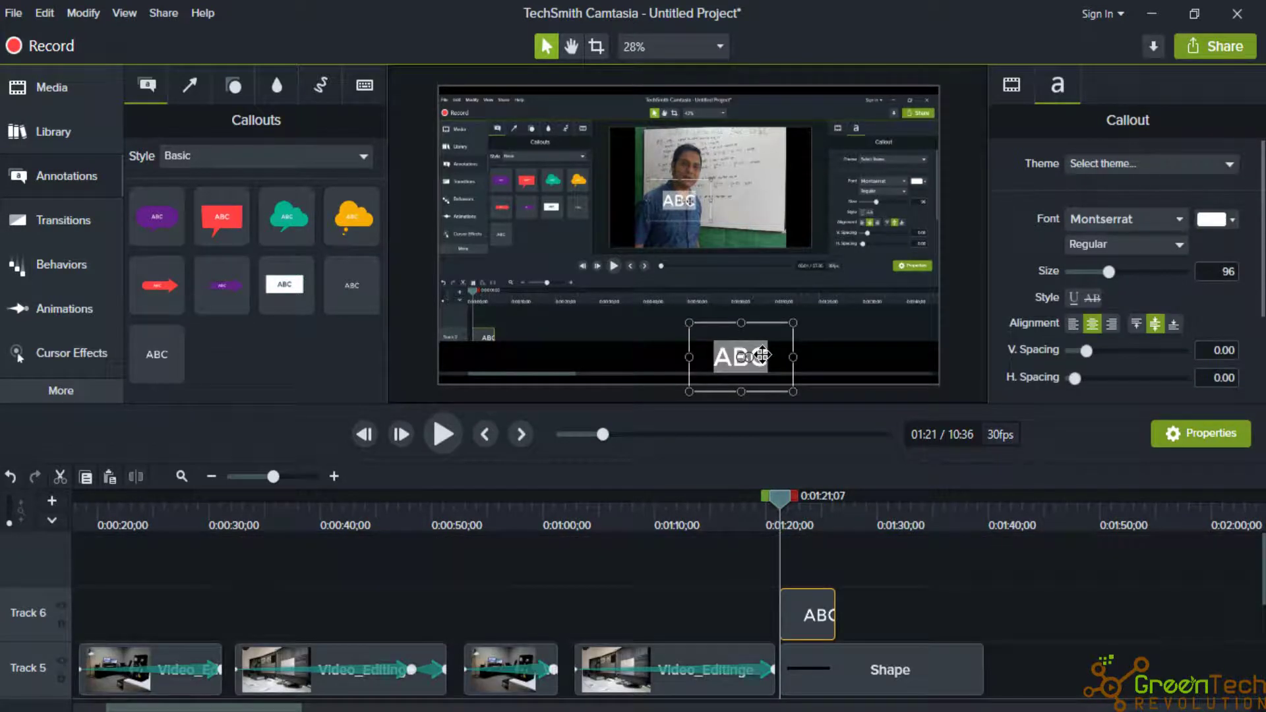
type("ধর্ষণের মামলায় মিরপুর থানার এসআই কারাগারে")
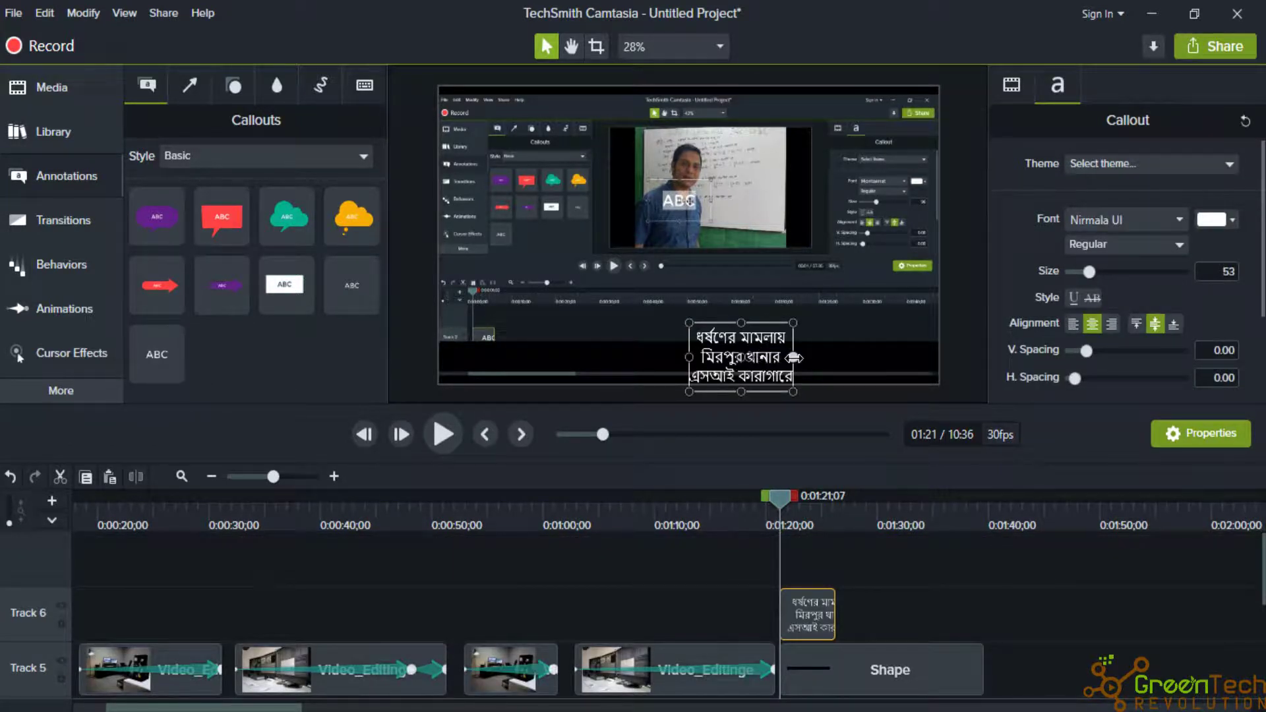
left_click_drag(794, 357, 910, 356)
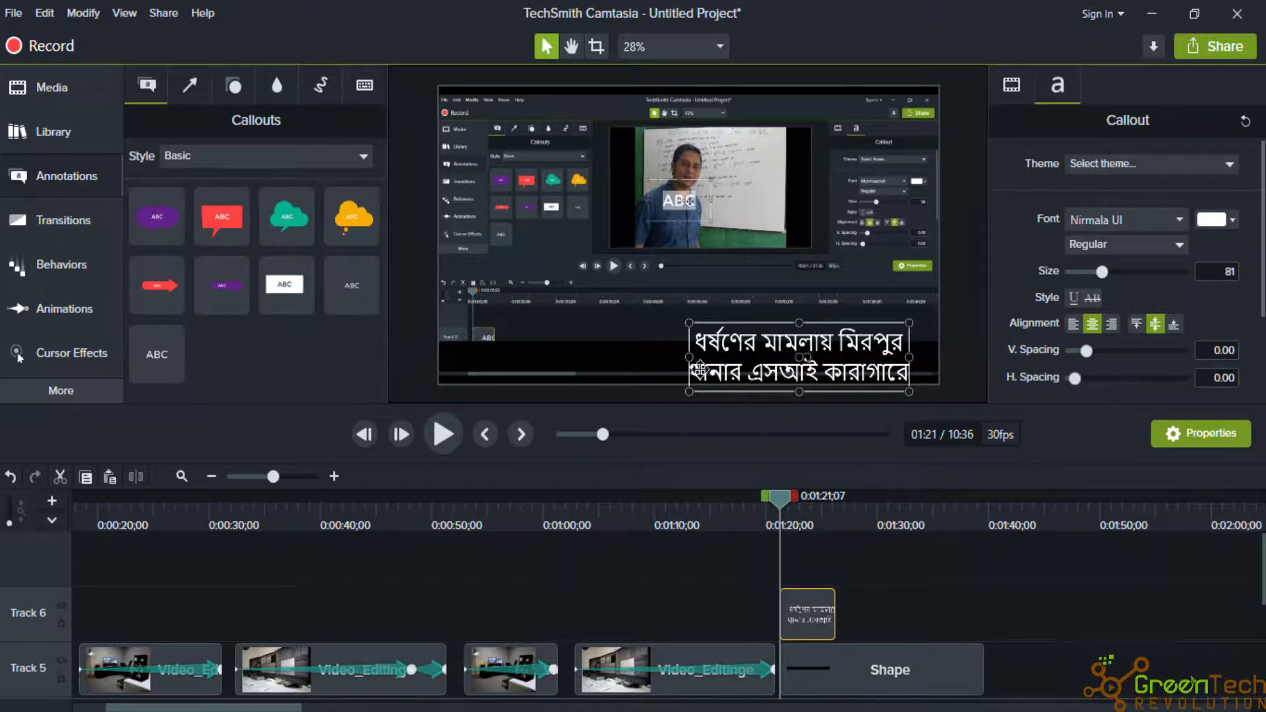
left_click_drag(689, 358, 438, 381)
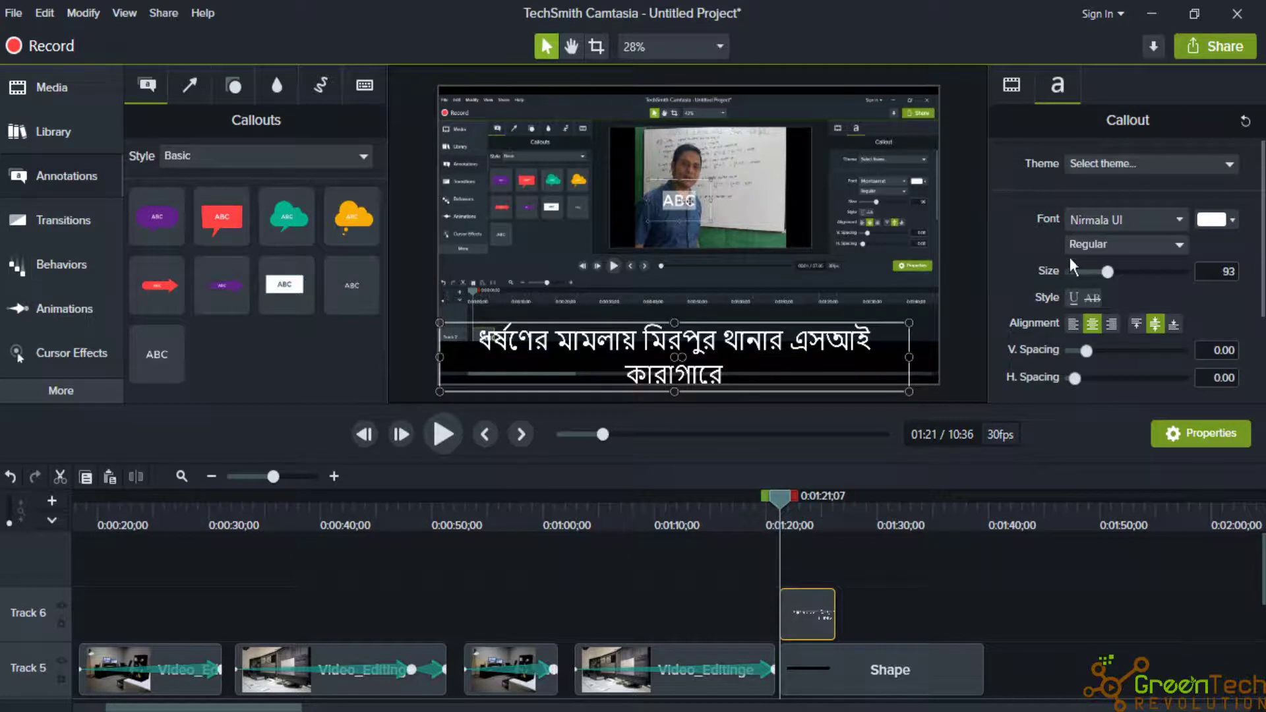
left_click_drag(1108, 276, 1095, 277)
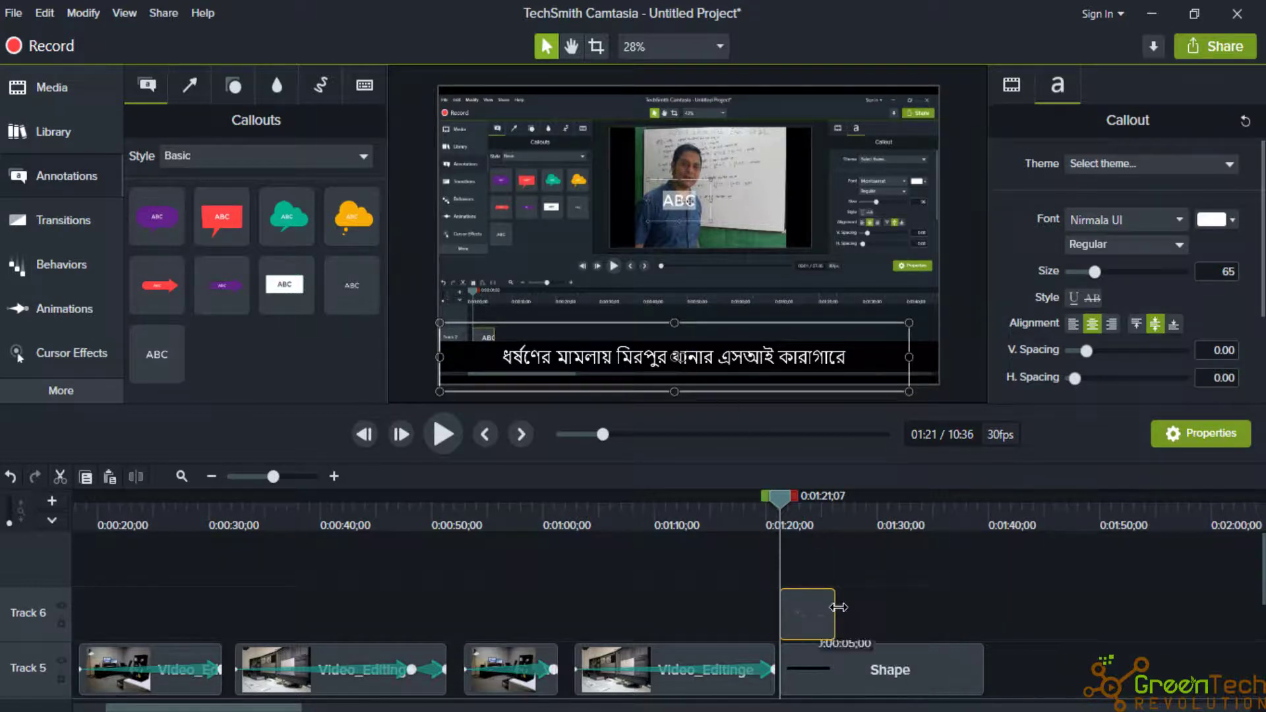
Step: Extend the text clip to match the bar's clip and move the text past the canvas's right edge
left_click_drag(835, 614, 976, 608)
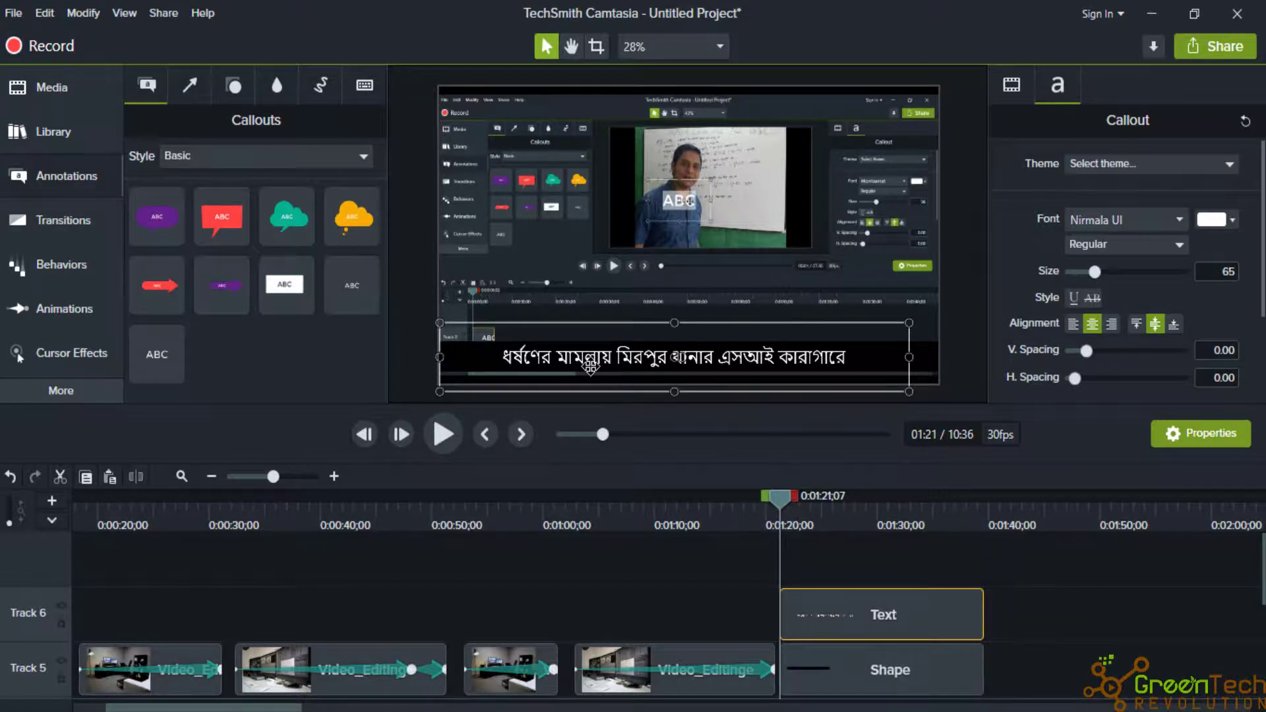
left_click_drag(570, 356, 1003, 361)
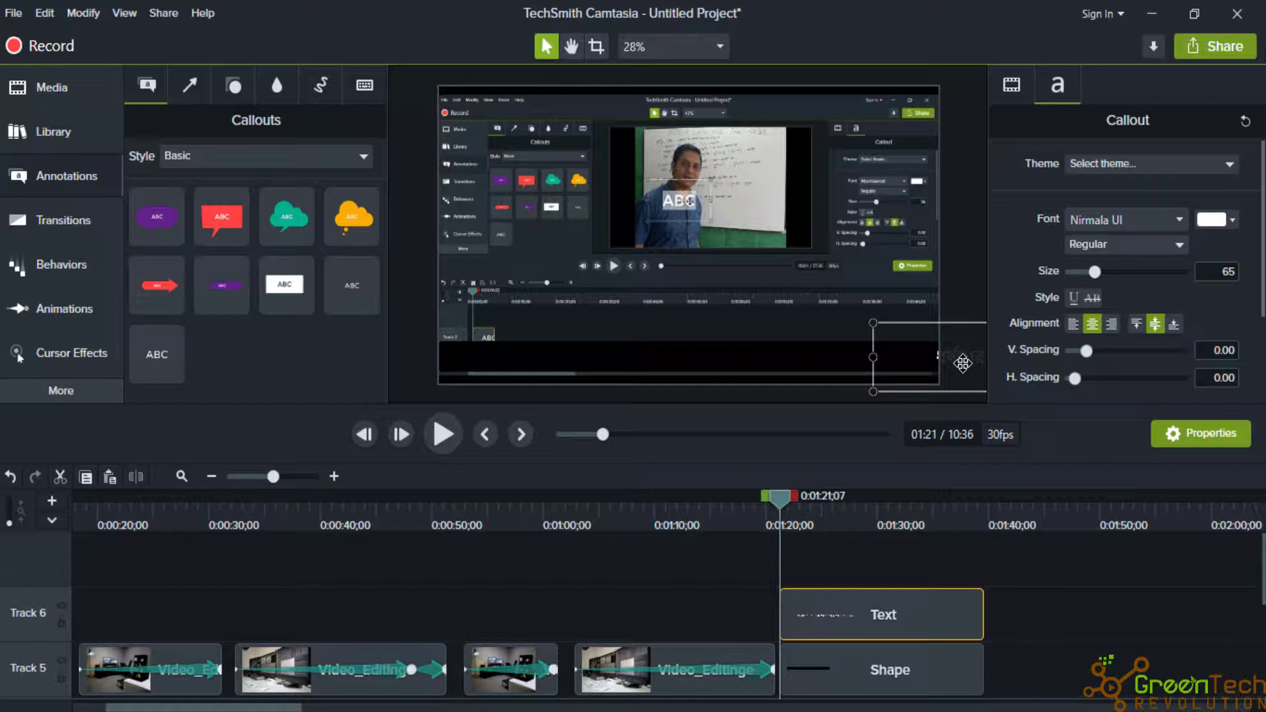
Step: Add a Custom animation from the text clip's start to 0:01:35;20, ending with the text off the canvas's left side
left_click(57, 313)
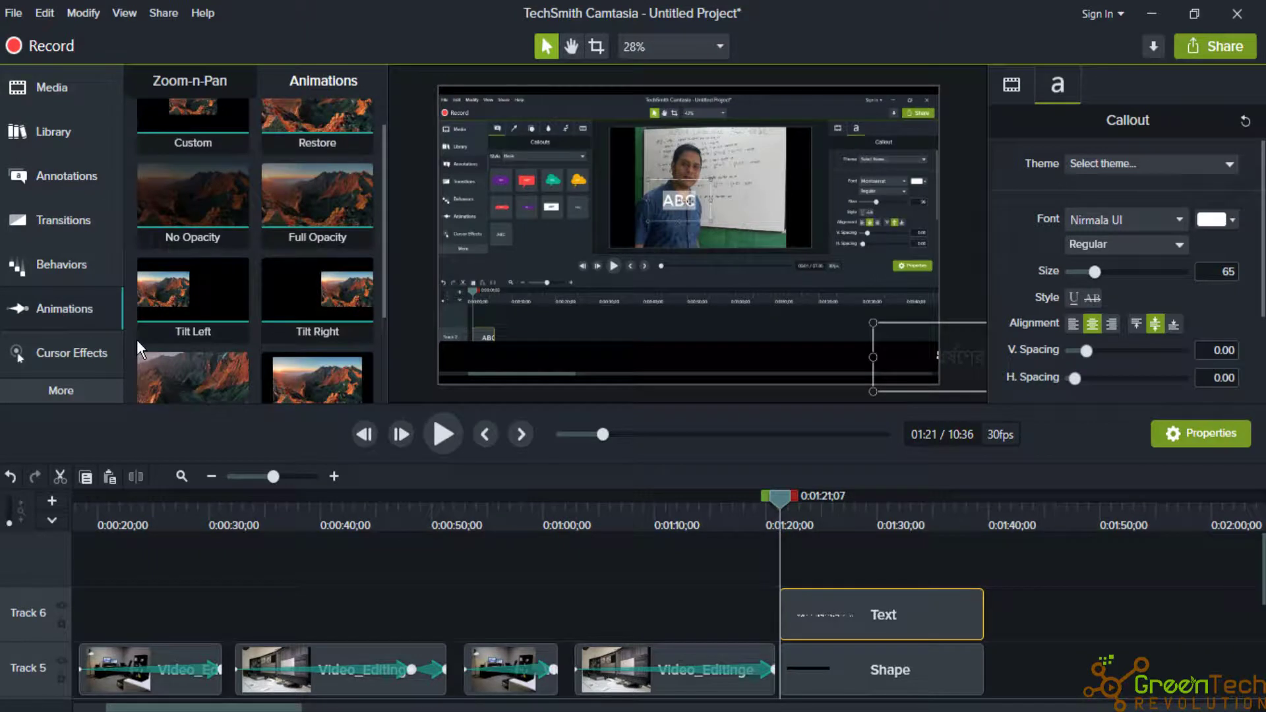
left_click(185, 141)
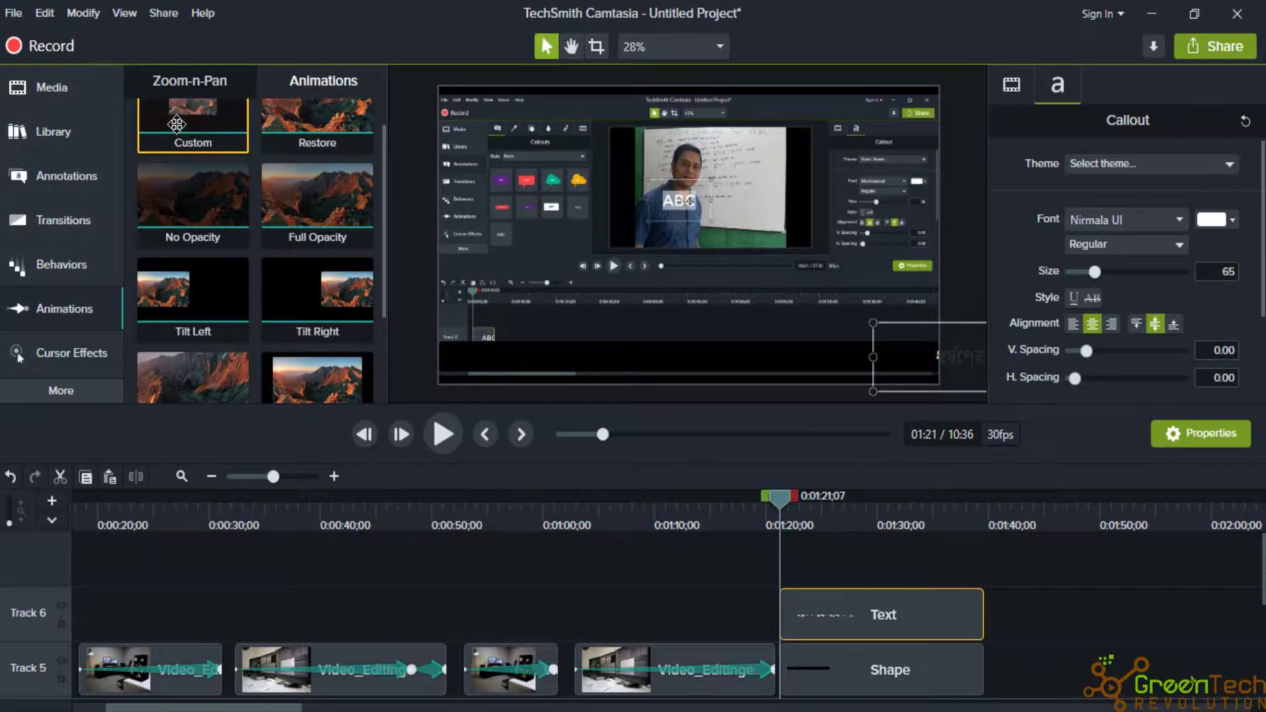
left_click_drag(176, 124, 902, 614)
left_click_drag(888, 611, 754, 621)
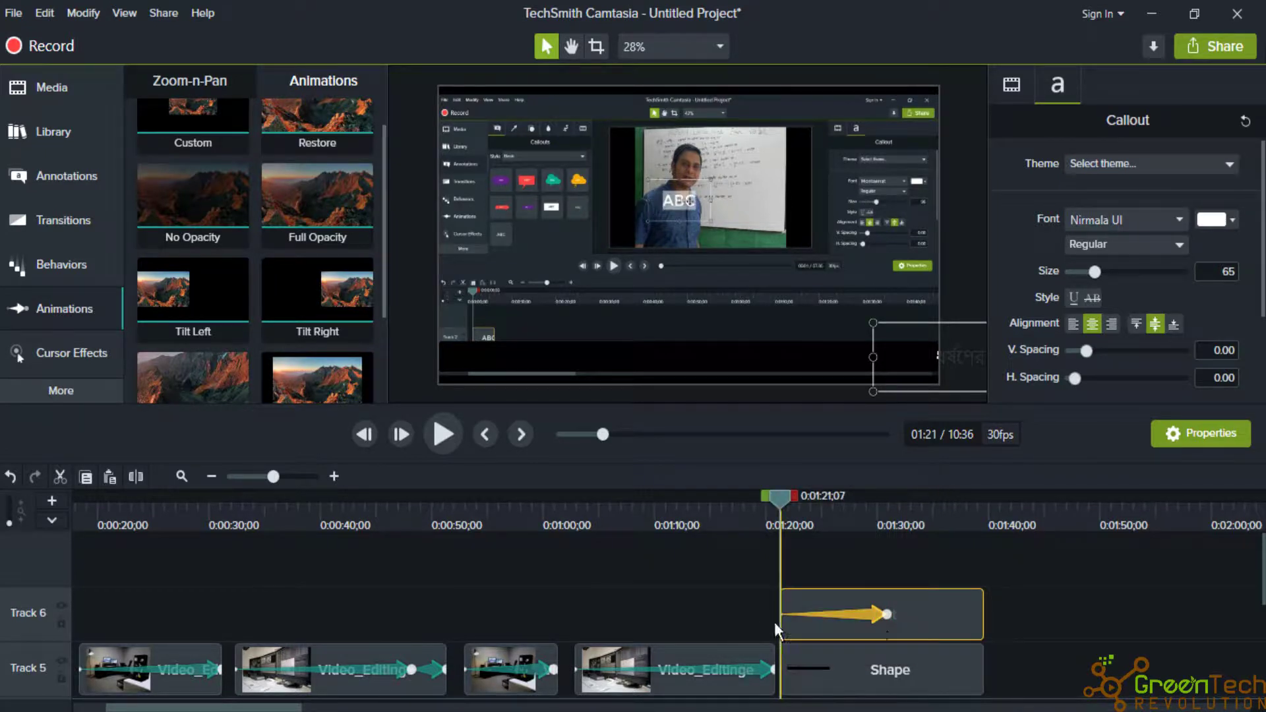
left_click_drag(888, 616, 943, 620)
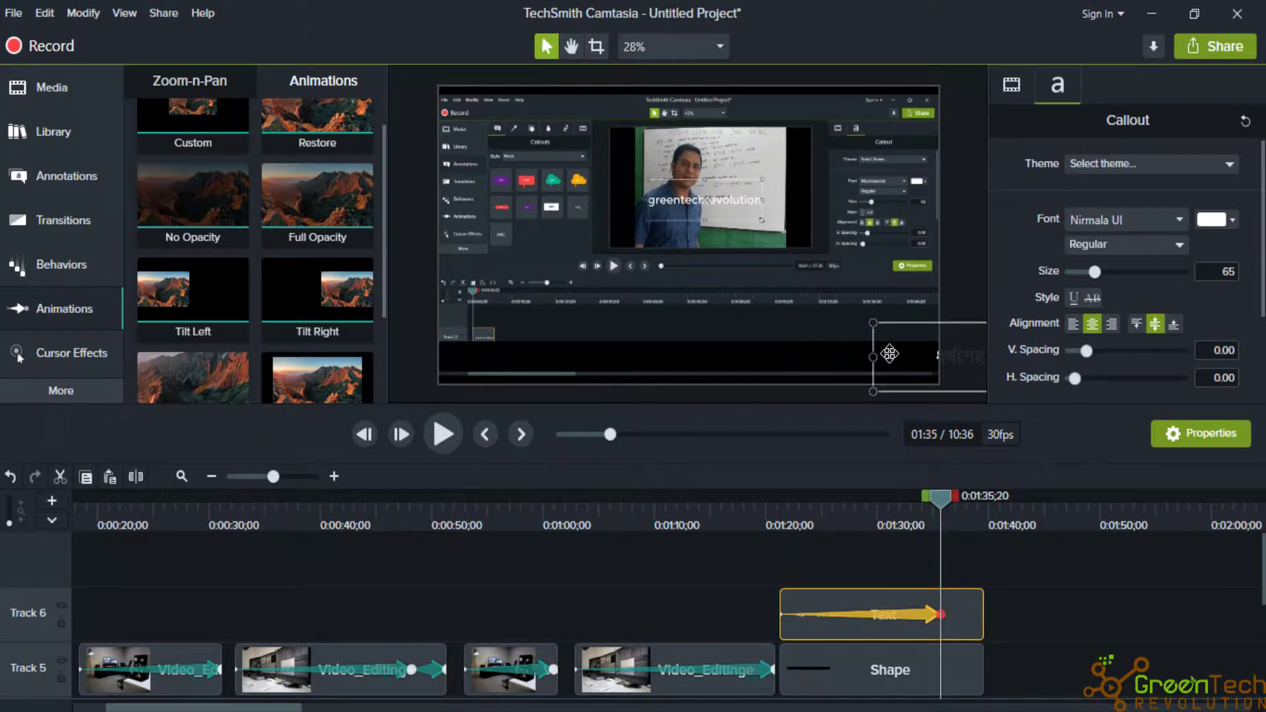
left_click_drag(890, 354, 264, 359)
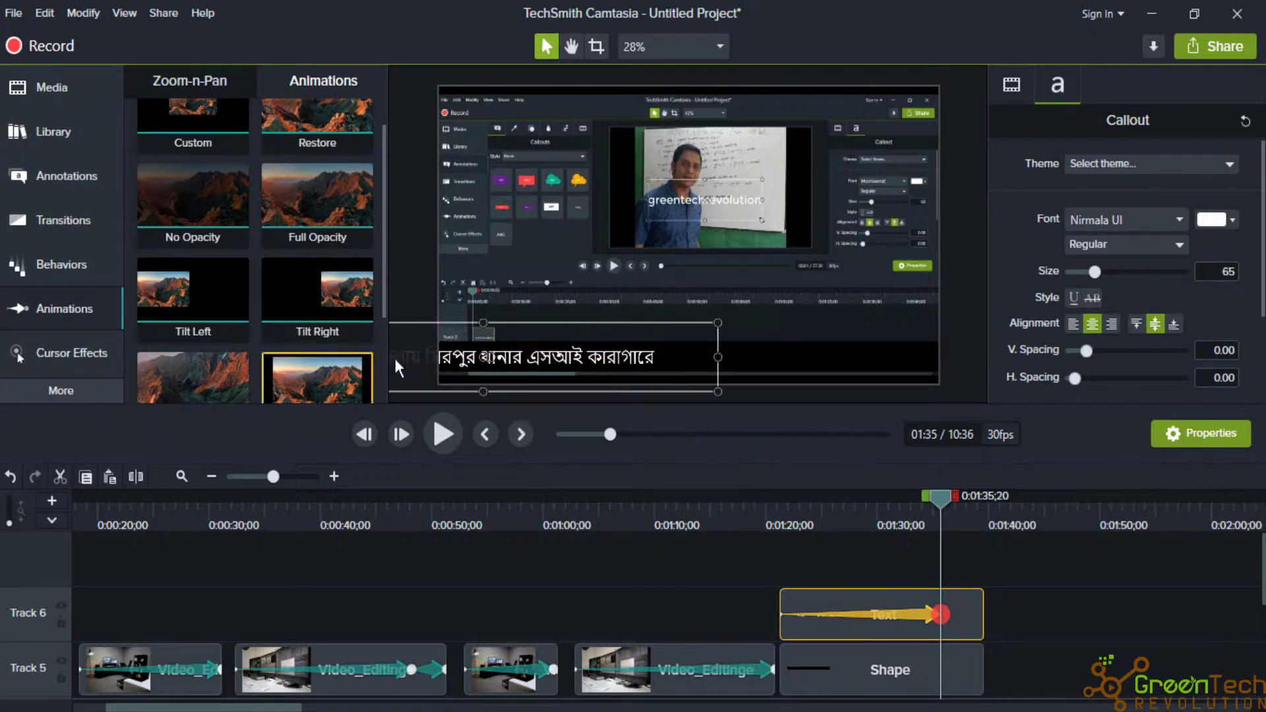
left_click_drag(542, 348, 316, 348)
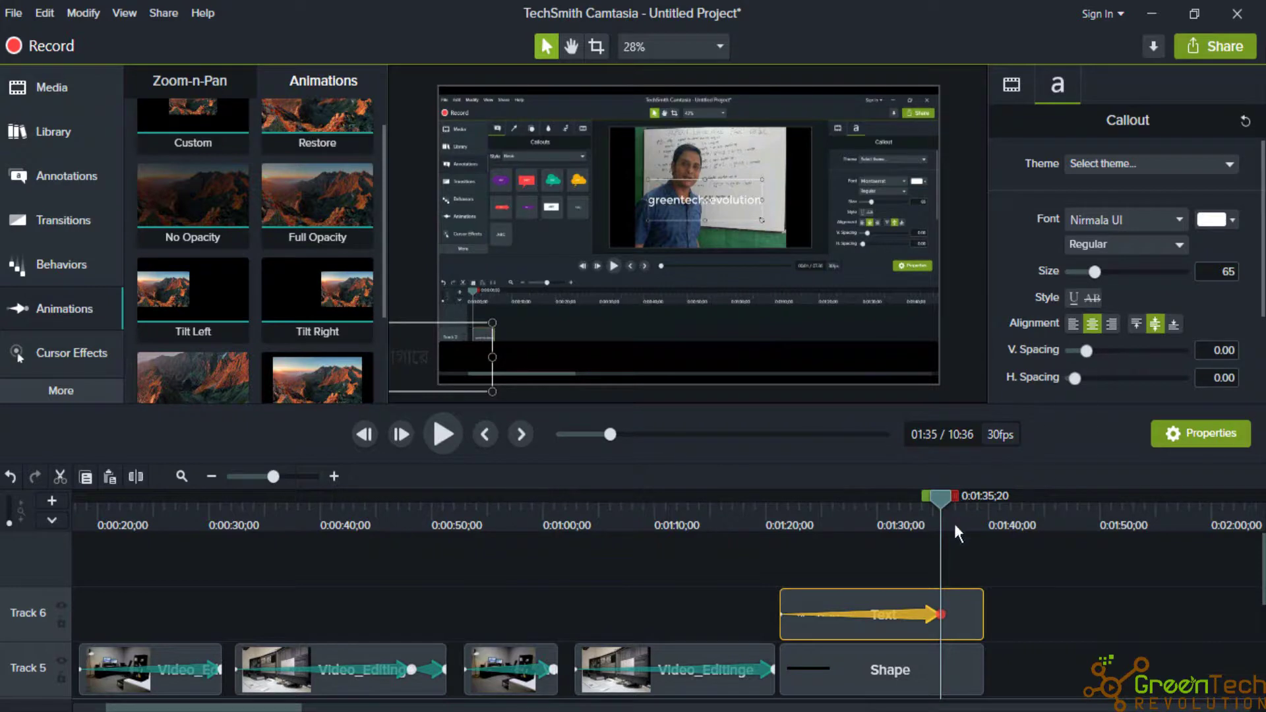
Step: Play back the scrolling text animation from 0:01:21;07
left_click_drag(945, 501, 784, 516)
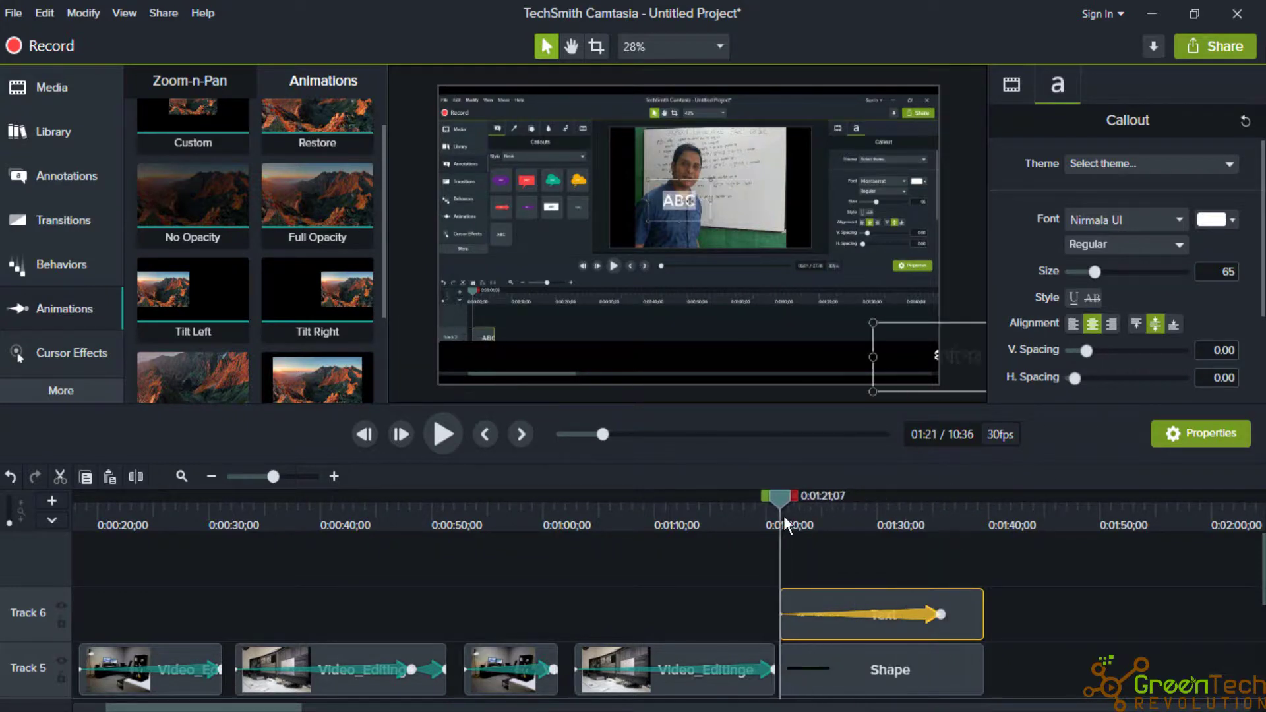
left_click(445, 438)
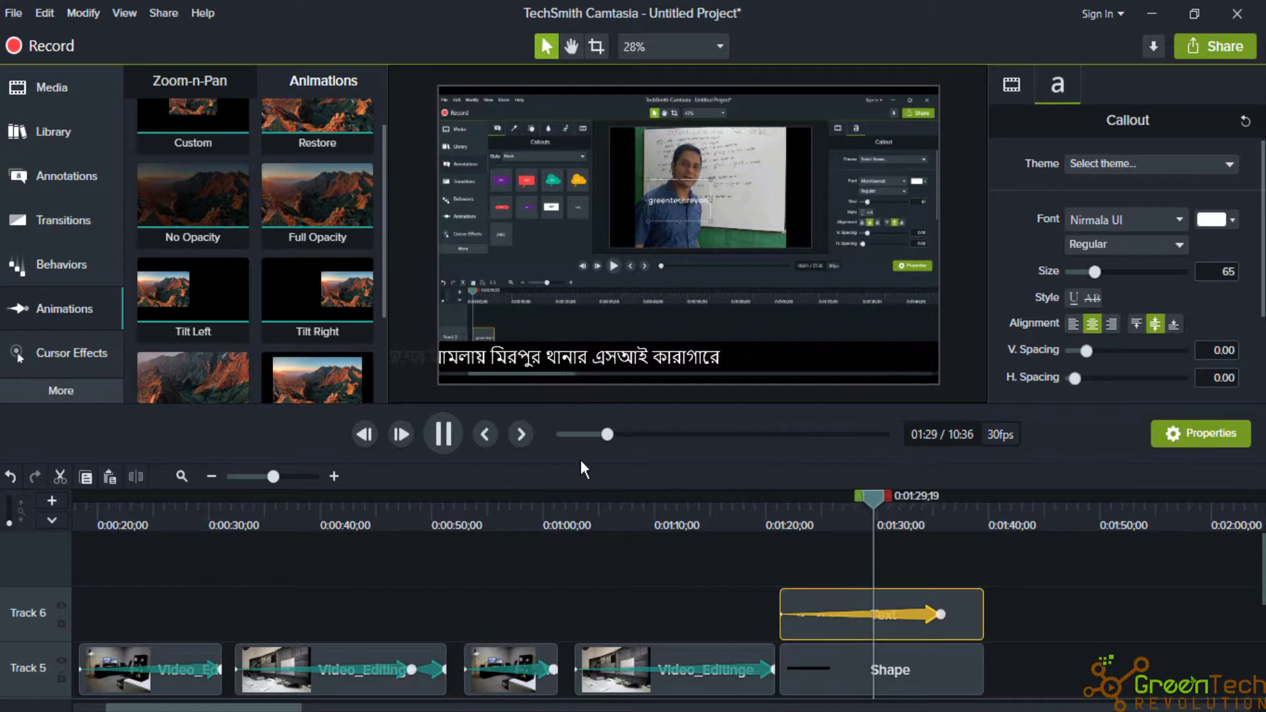
left_click(441, 428)
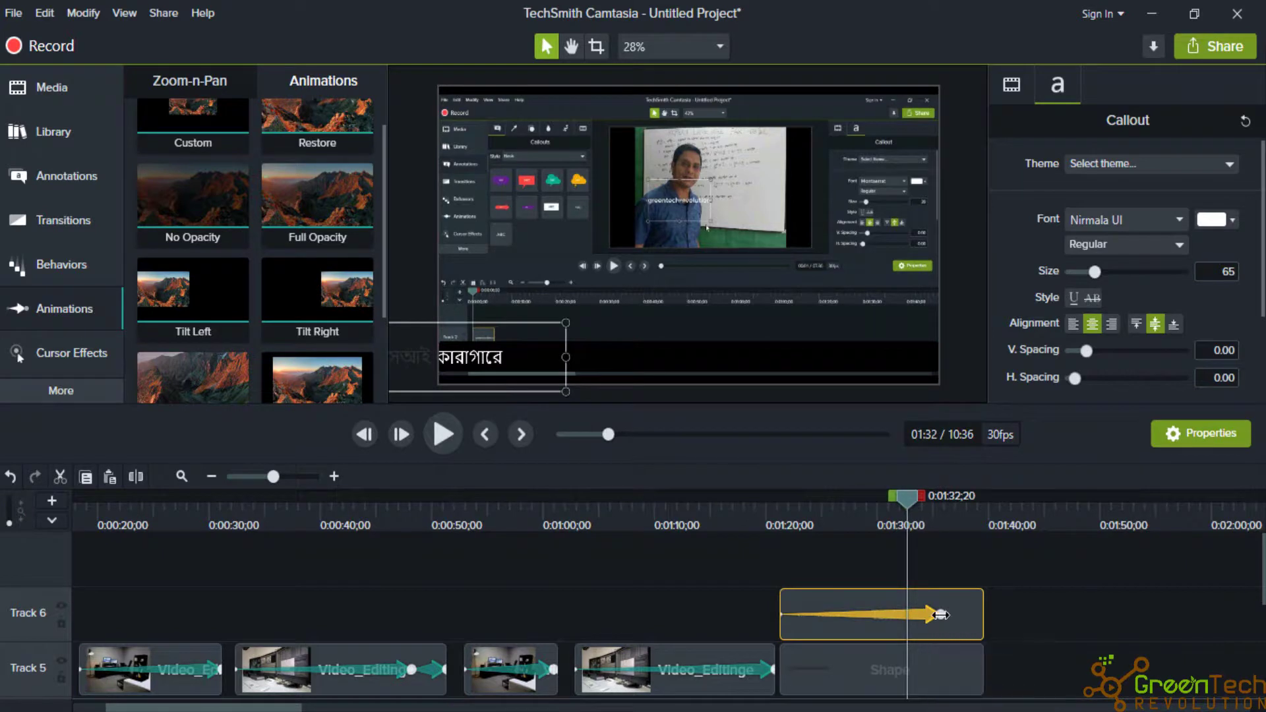
Step: Extend the text's Custom animation to the end of its clip at 0:01:39;17 and play it back from 0:01:21;02
left_click_drag(942, 615, 984, 614)
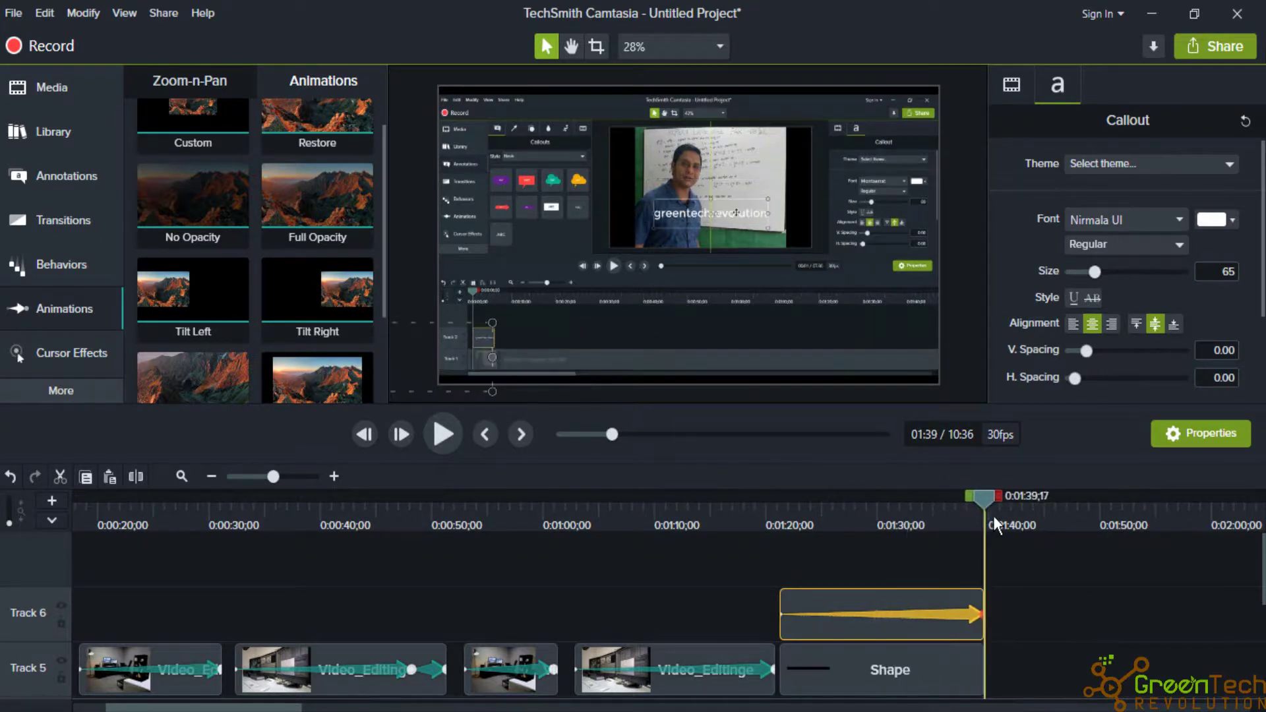
left_click(787, 517)
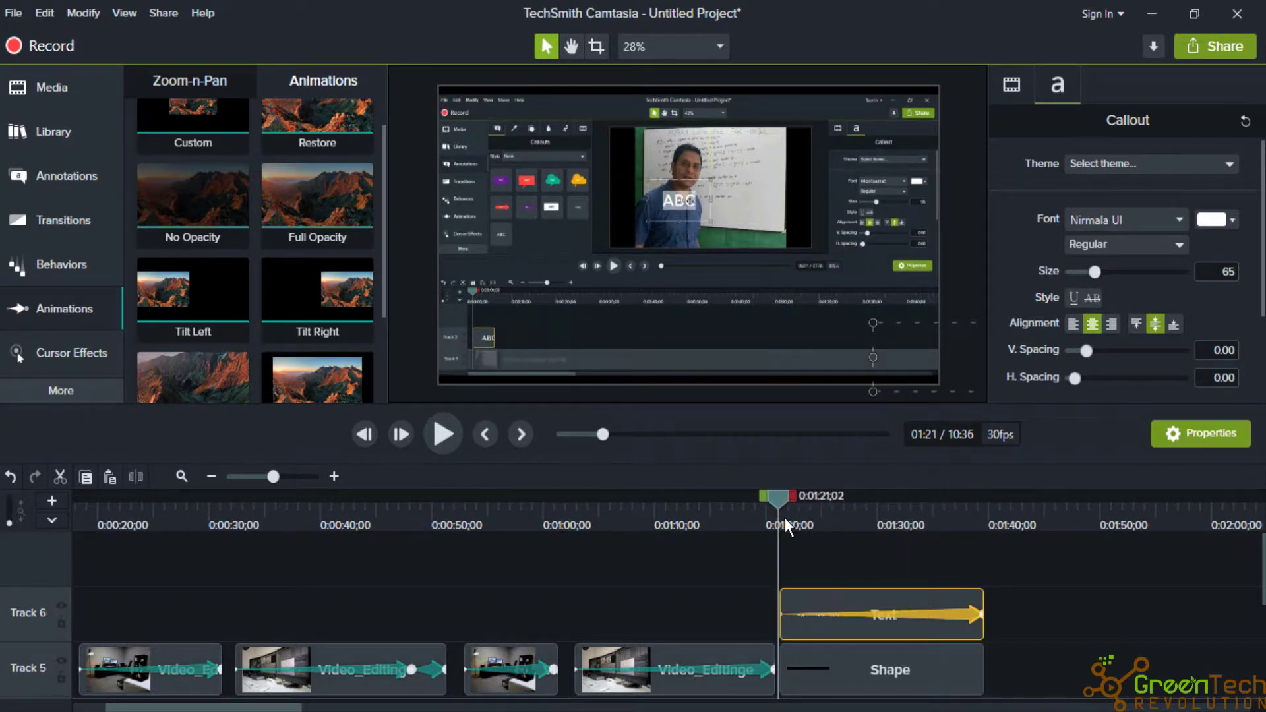
left_click(449, 438)
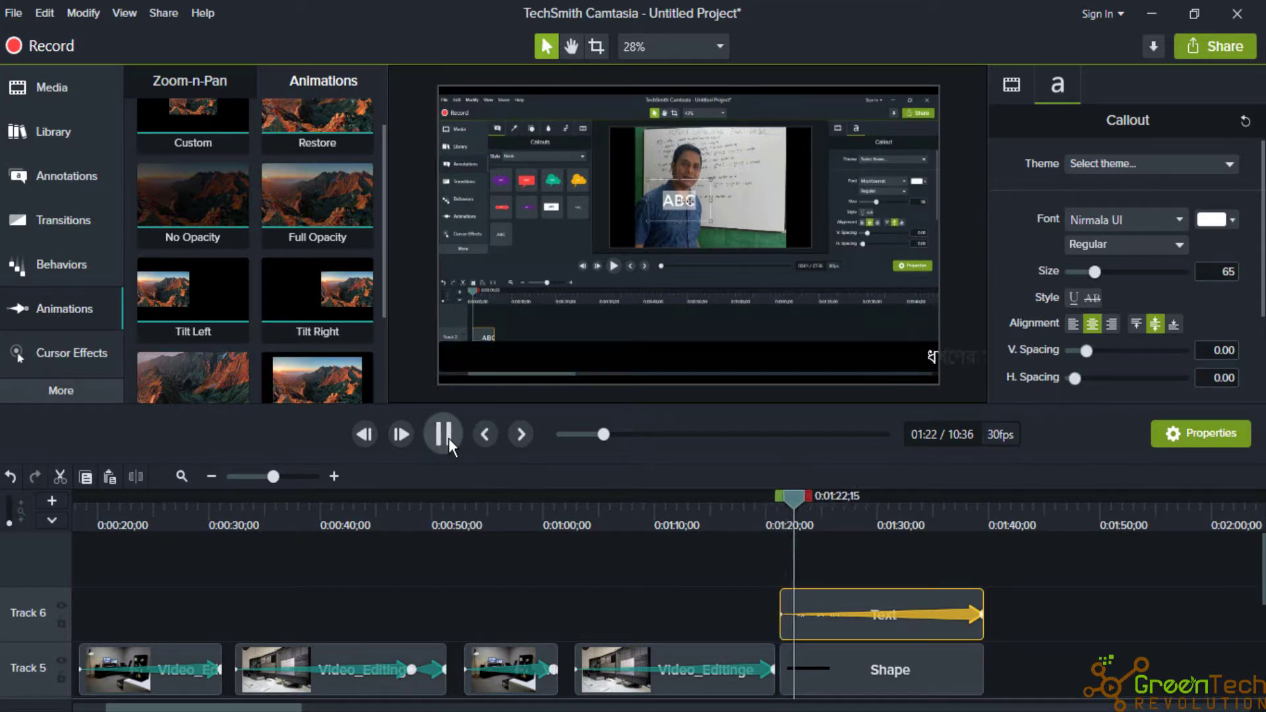